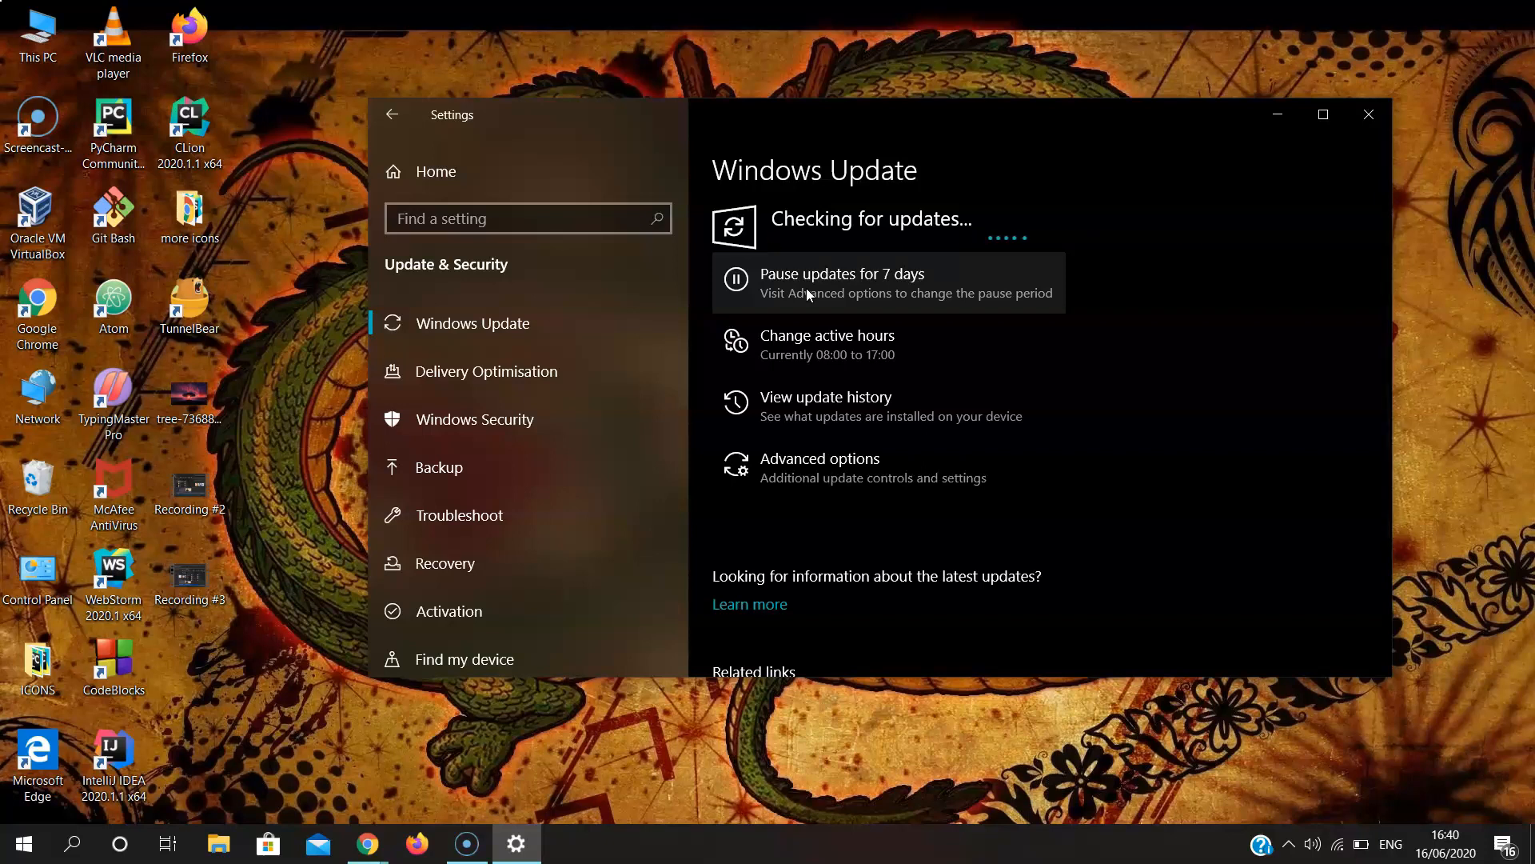
Close the Windows Update settings and open the Virtual Memory settings from This PC's advanced performance options
{"action": "left_click", "coordinate": [1358, 122]}
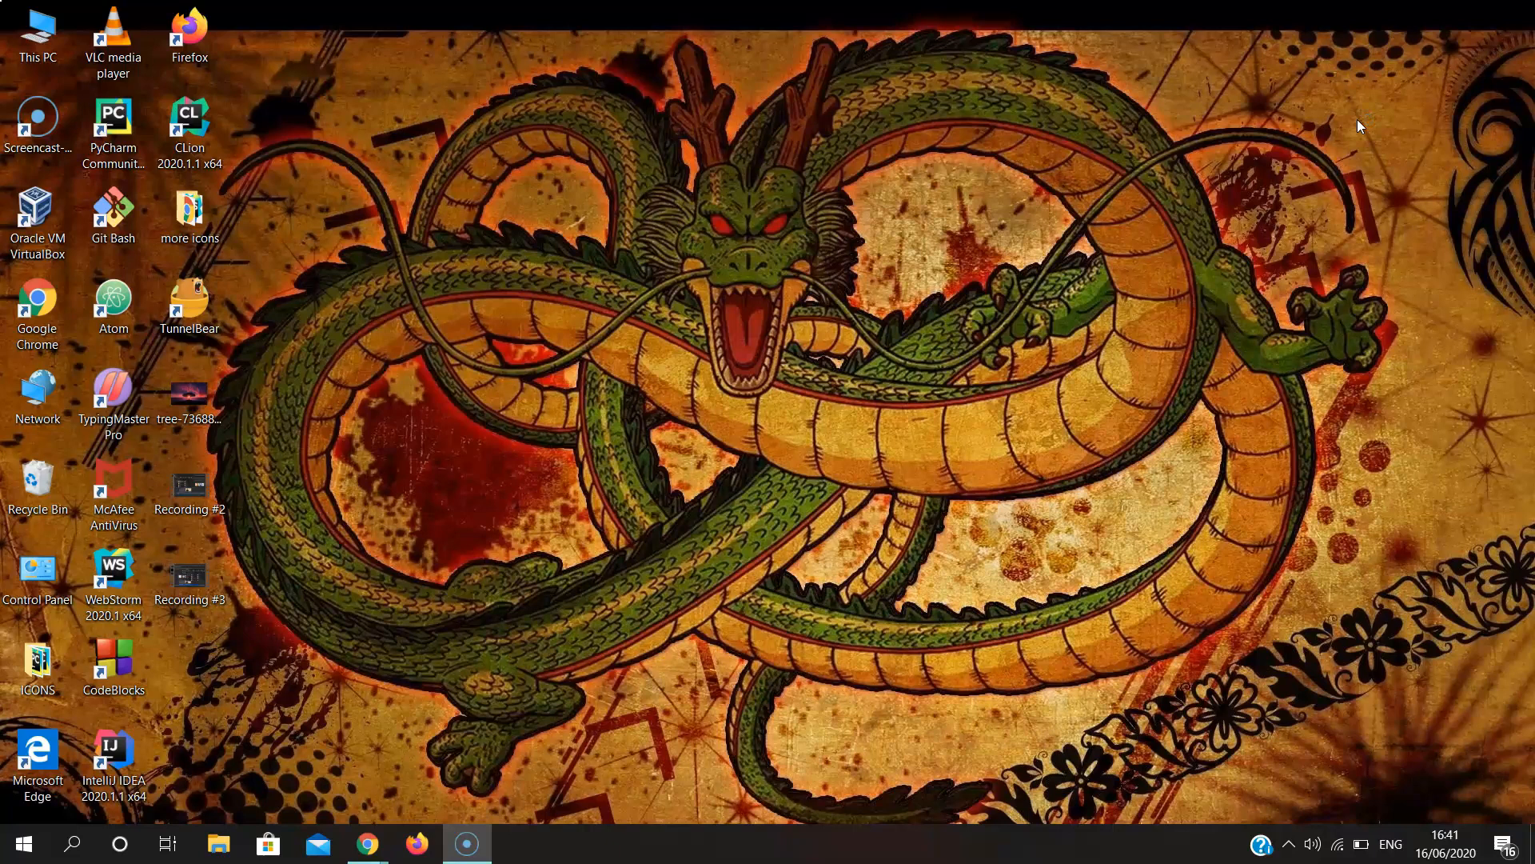
{"action": "right_click", "coordinate": [61, 22]}
{"action": "left_click", "coordinate": [112, 269]}
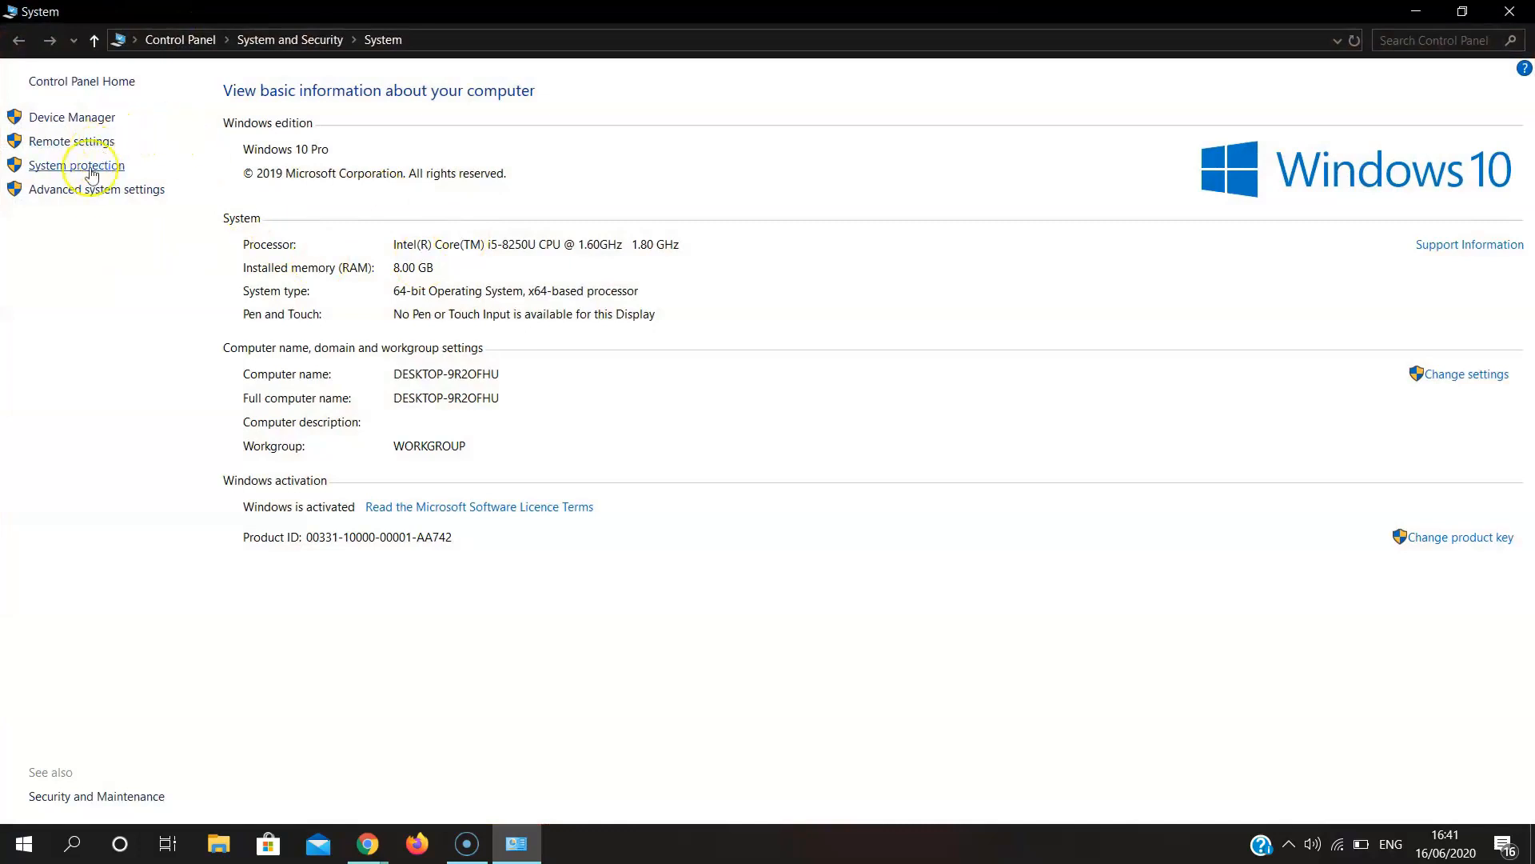
{"action": "left_click", "coordinate": [89, 191]}
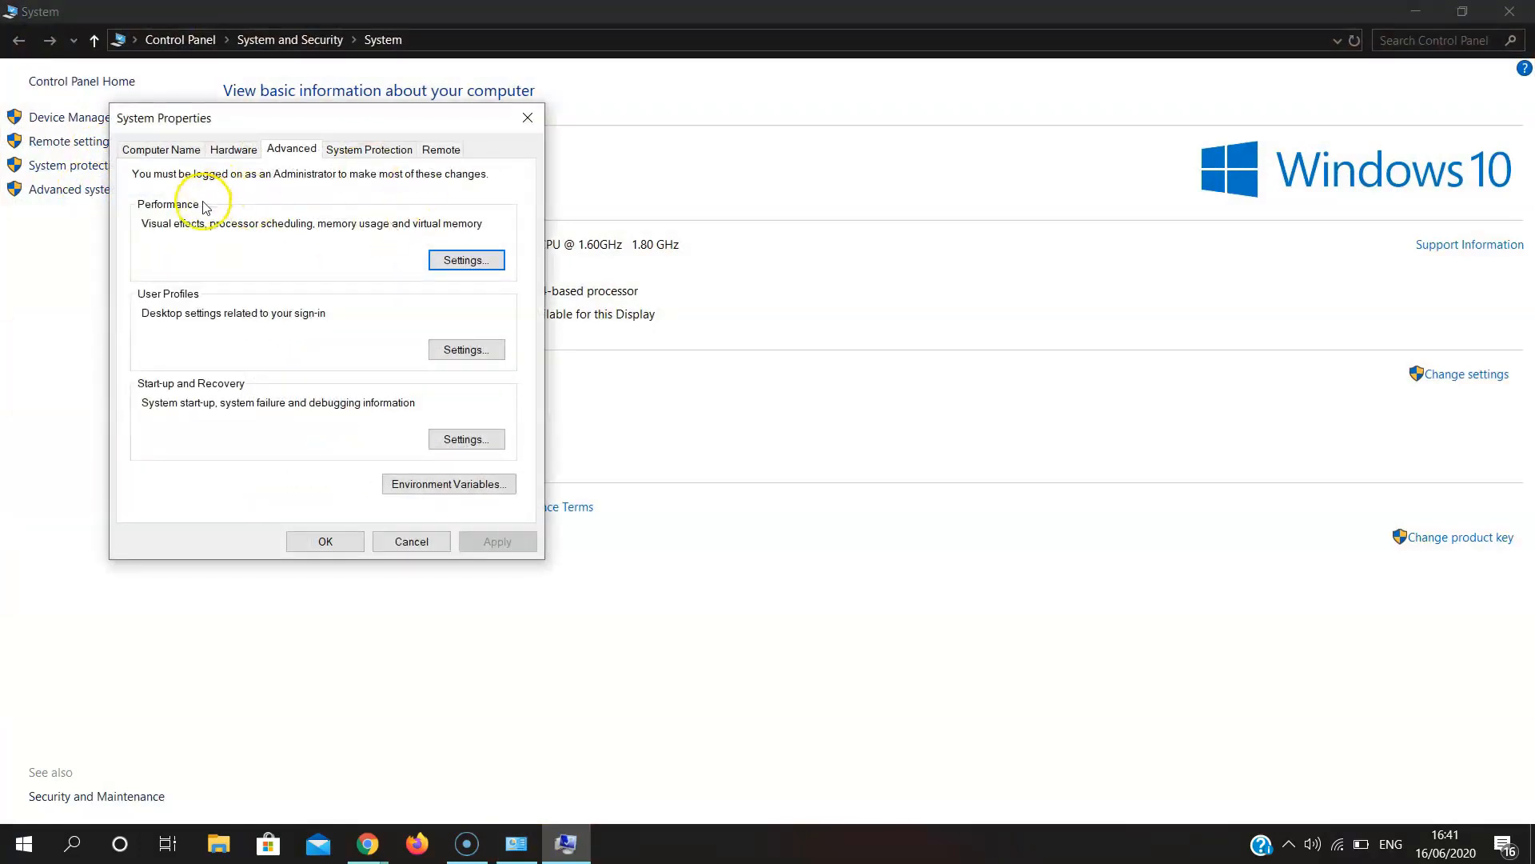
{"action": "left_click", "coordinate": [465, 261]}
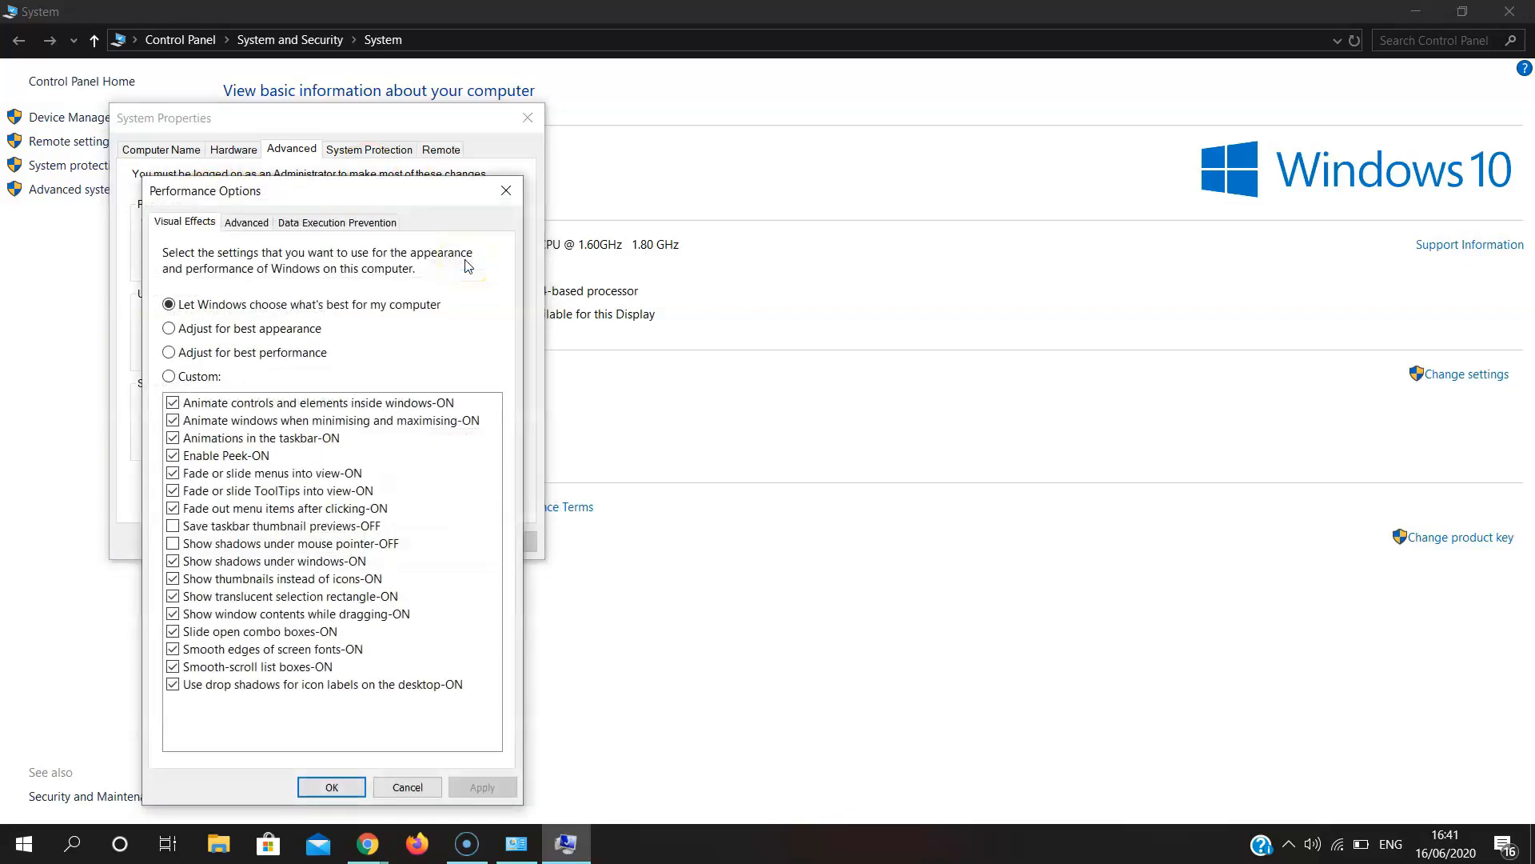
{"action": "left_click", "coordinate": [253, 232]}
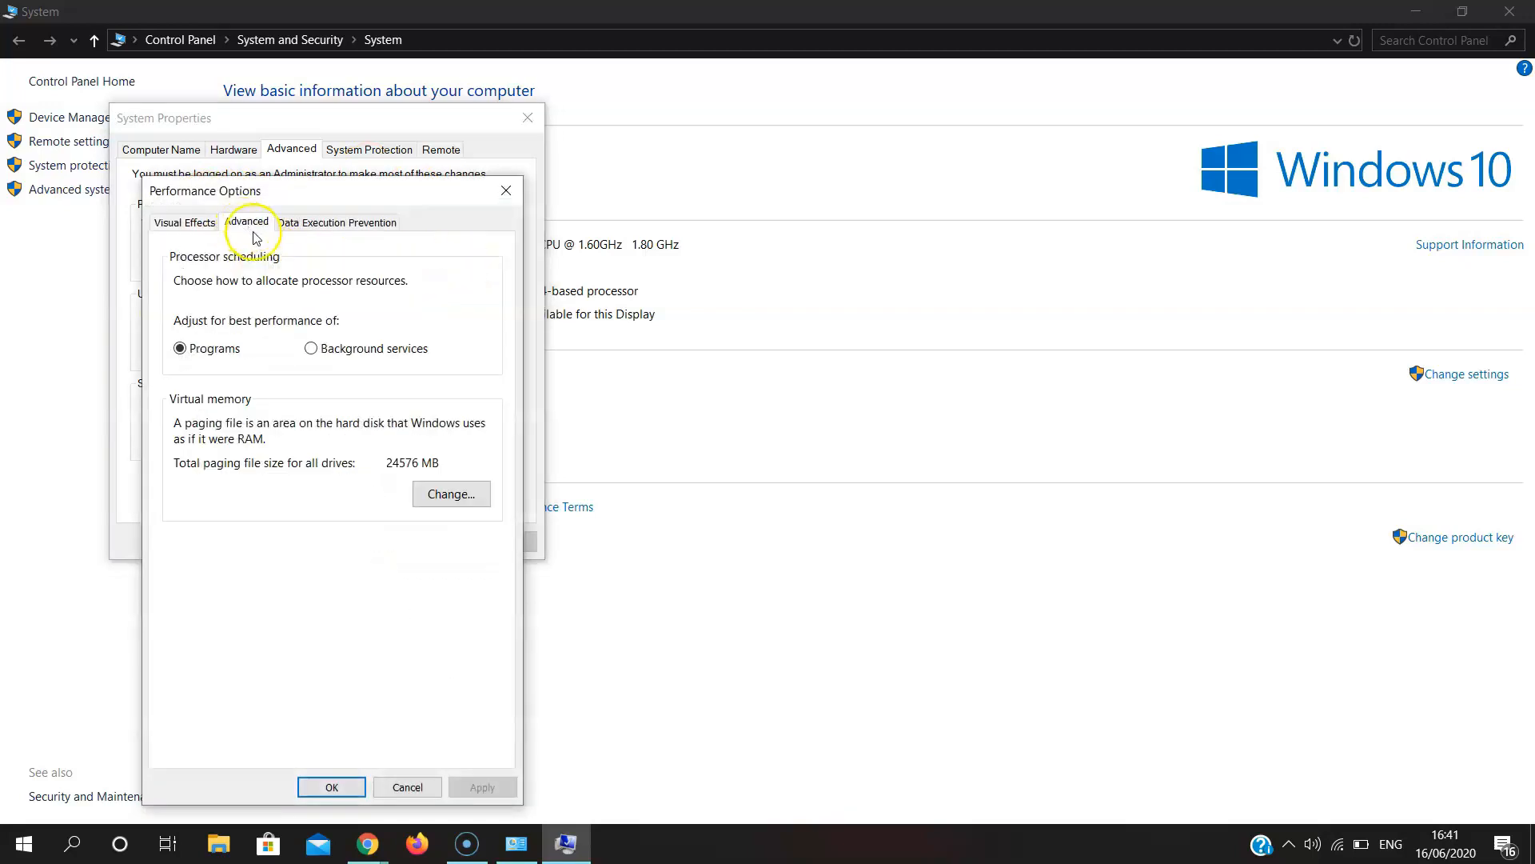
{"action": "left_click", "coordinate": [432, 497]}
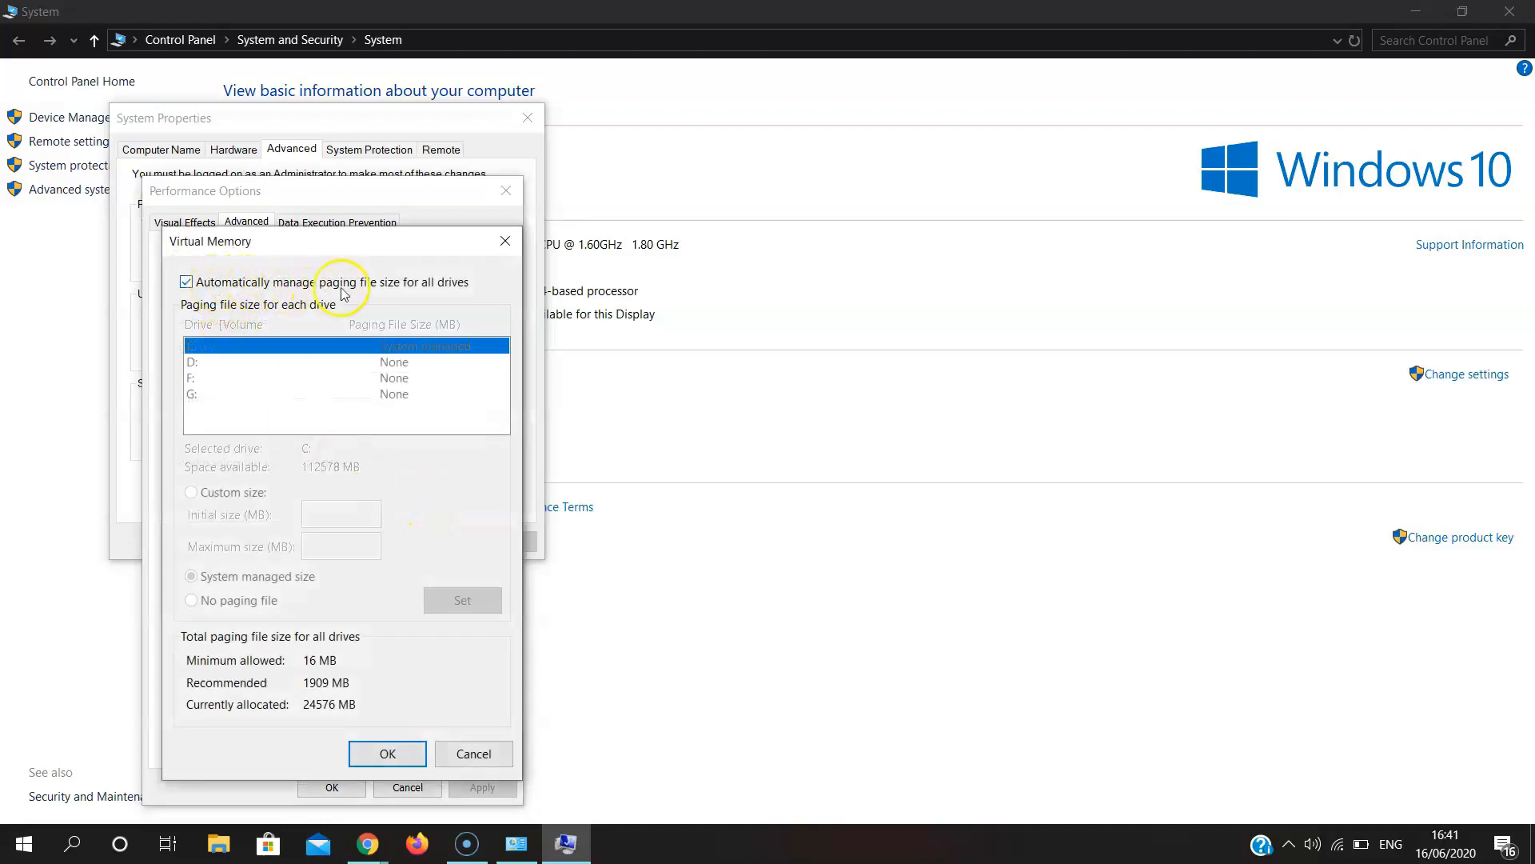
Turn off automatic paging file management, give drive C: a custom initial and maximum size of 8192 MB, and close the system windows
{"action": "left_click", "coordinate": [186, 283]}
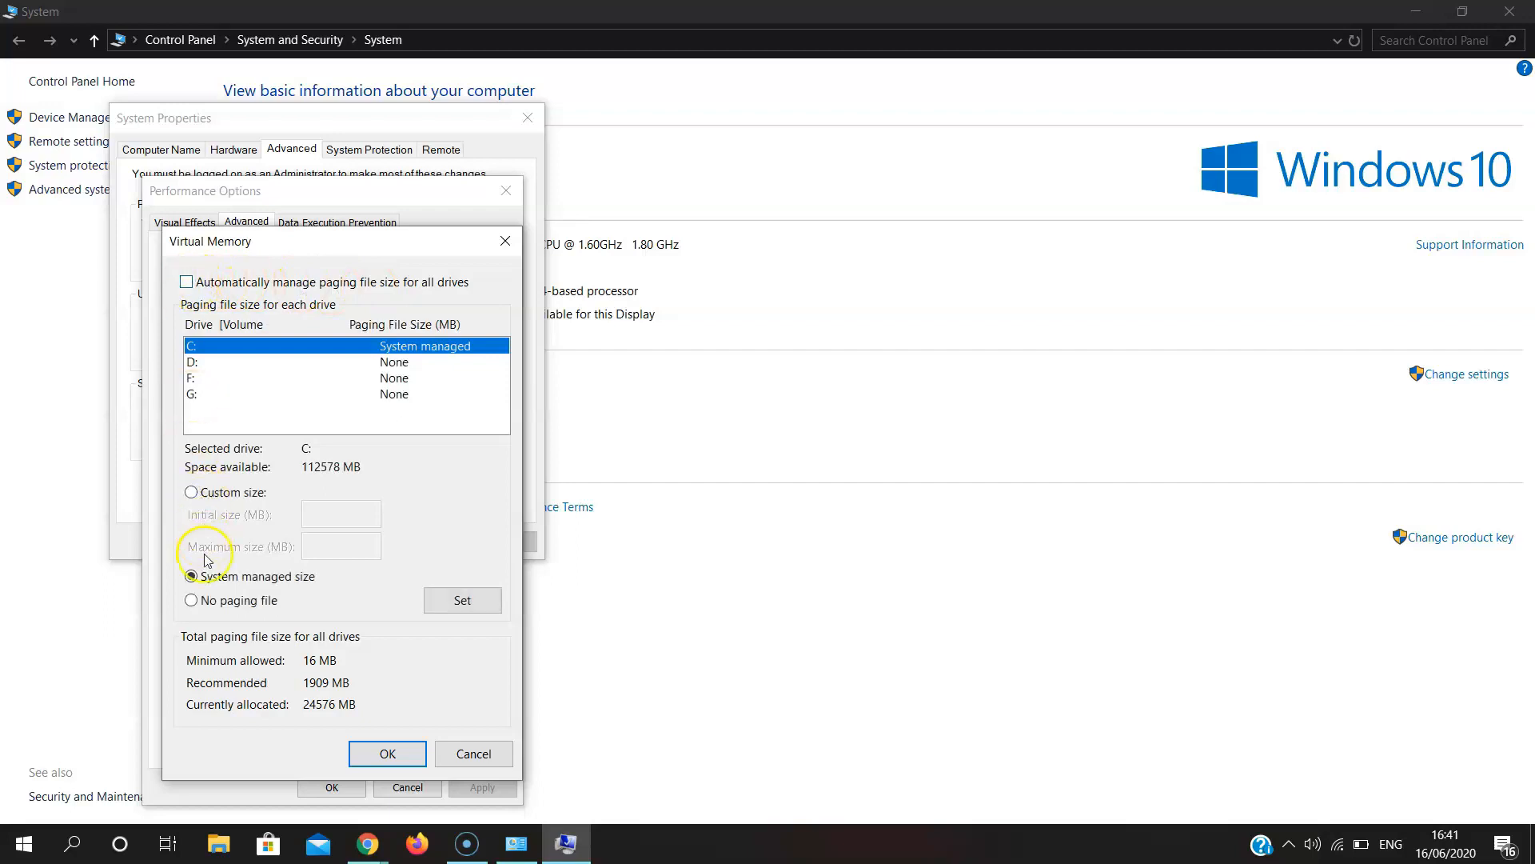
{"action": "left_click", "coordinate": [191, 491]}
{"action": "left_click", "coordinate": [347, 522]}
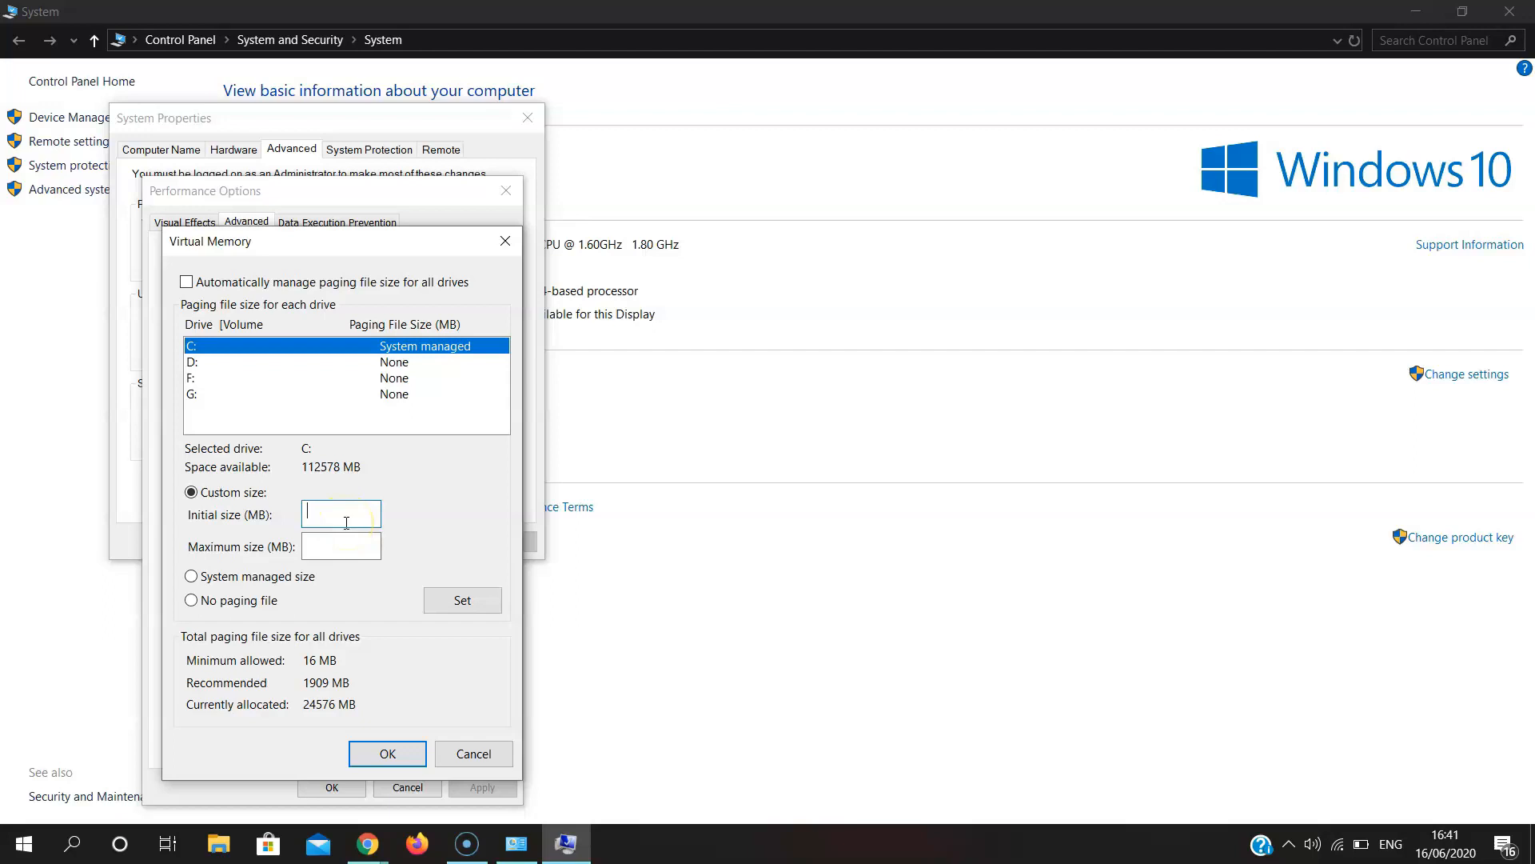
{"action": "left_click", "coordinate": [315, 547]}
{"action": "type", "text": "8192"}
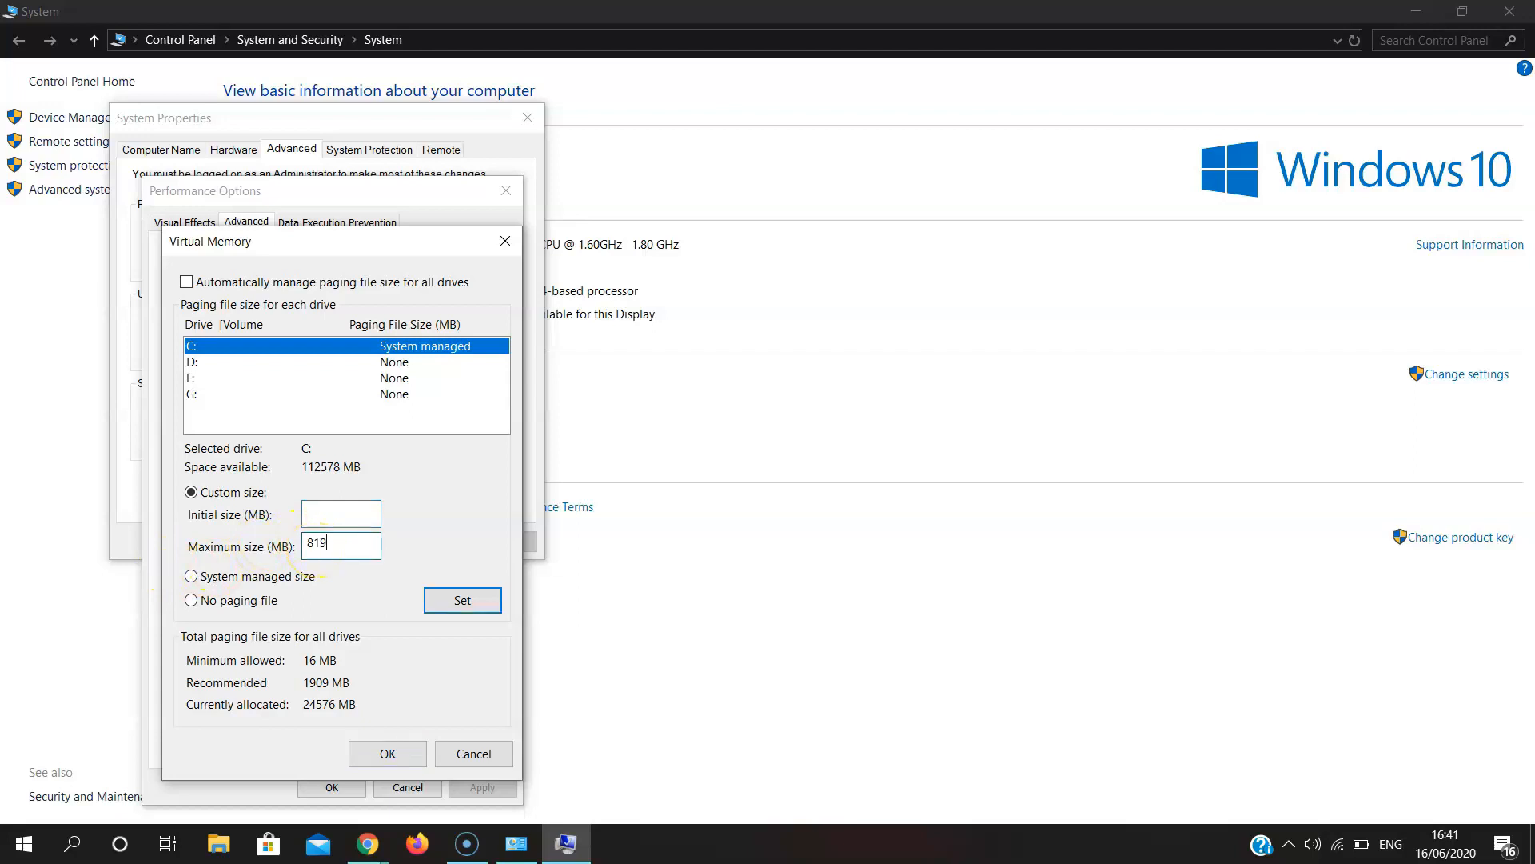
{"action": "left_click", "coordinate": [324, 511]}
{"action": "type", "text": "8192"}
{"action": "left_click", "coordinate": [406, 760]}
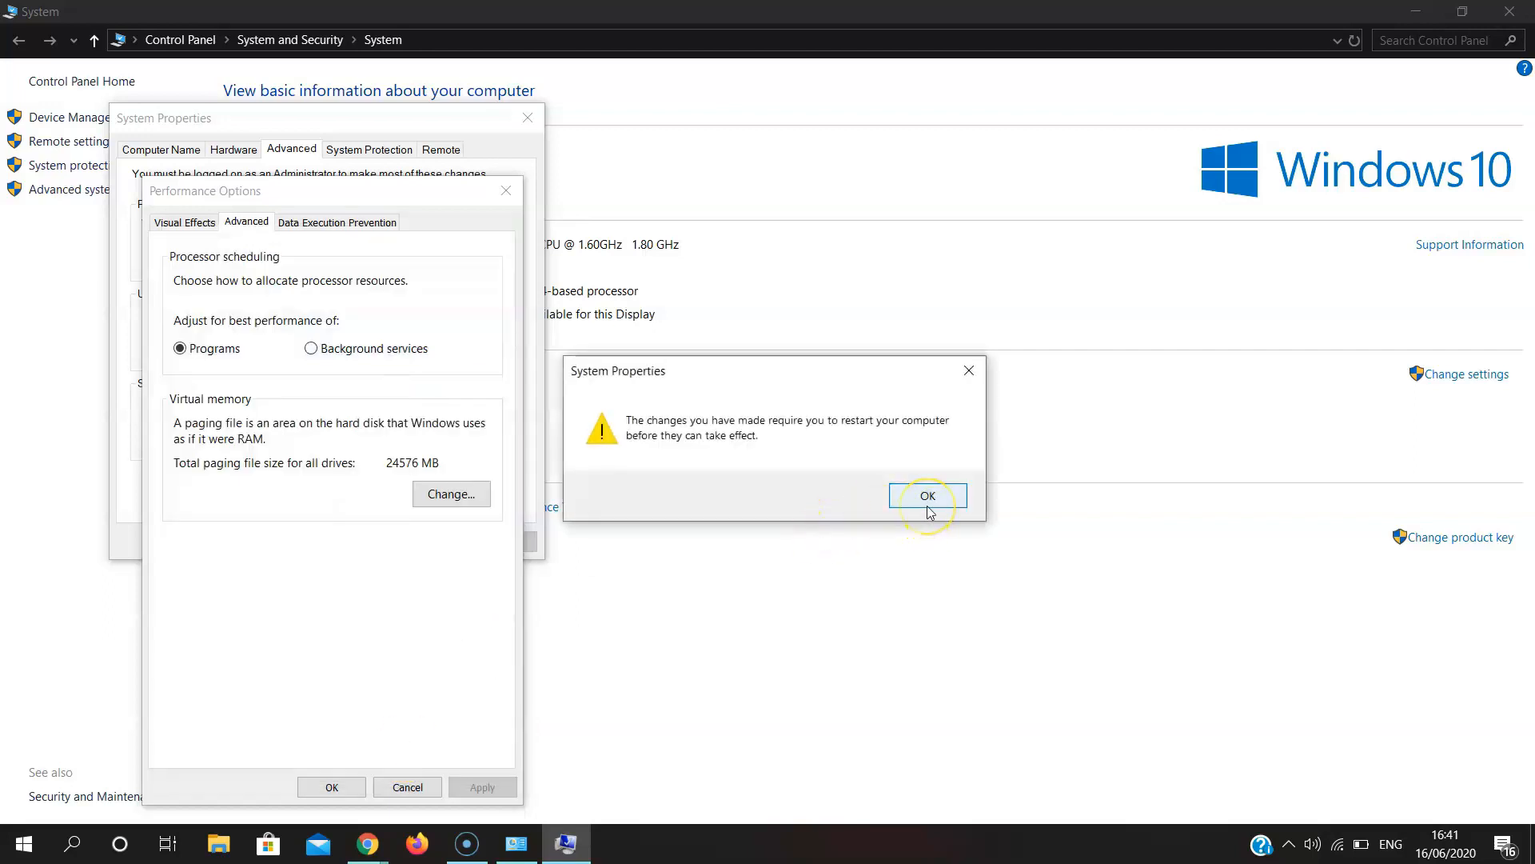
{"action": "left_click", "coordinate": [981, 376]}
{"action": "left_click", "coordinate": [502, 192]}
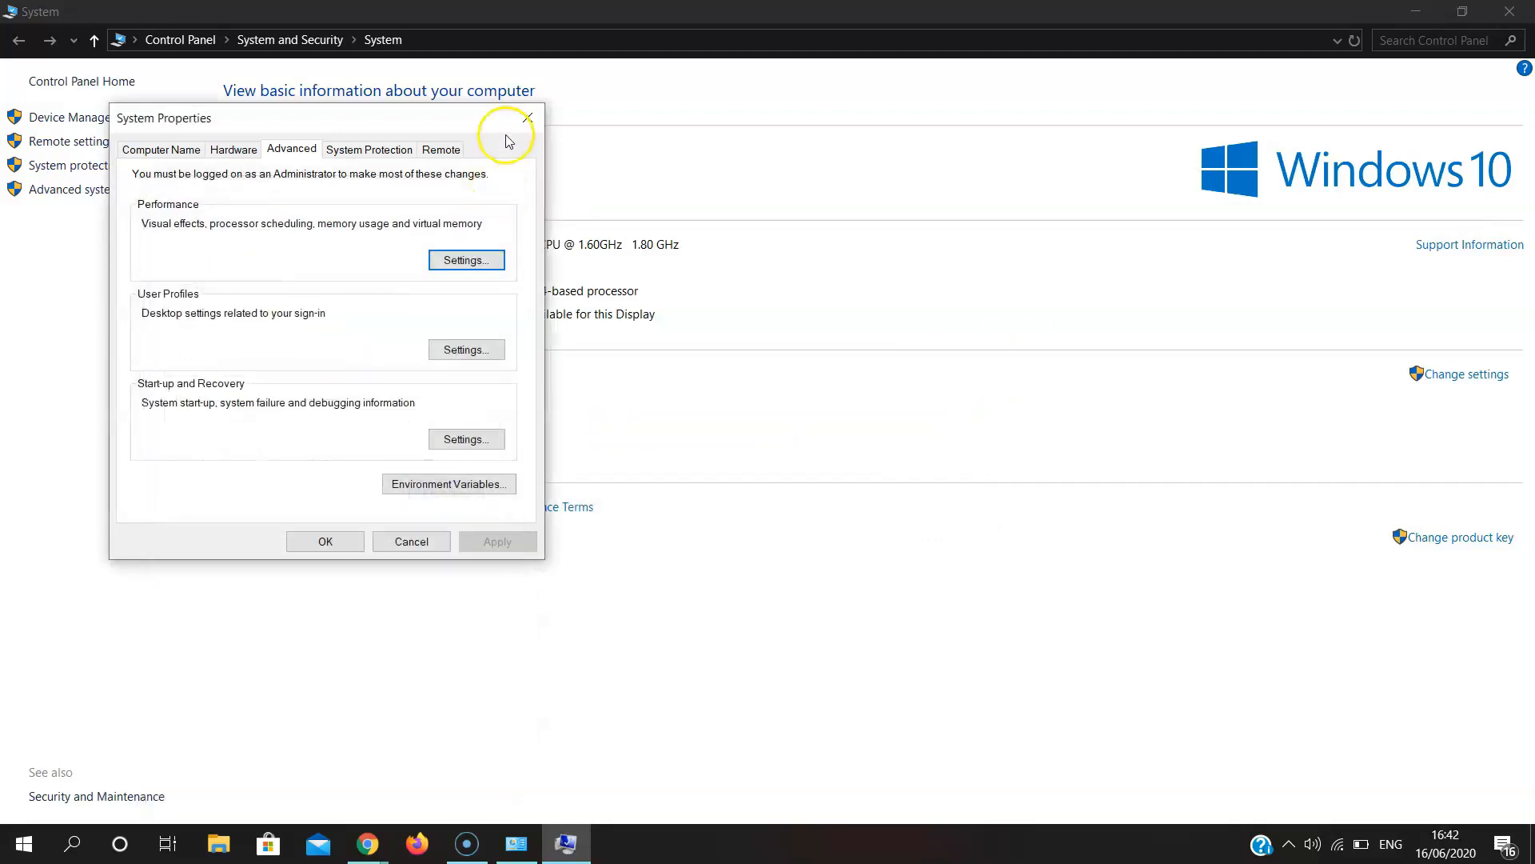
{"action": "left_click", "coordinate": [525, 119]}
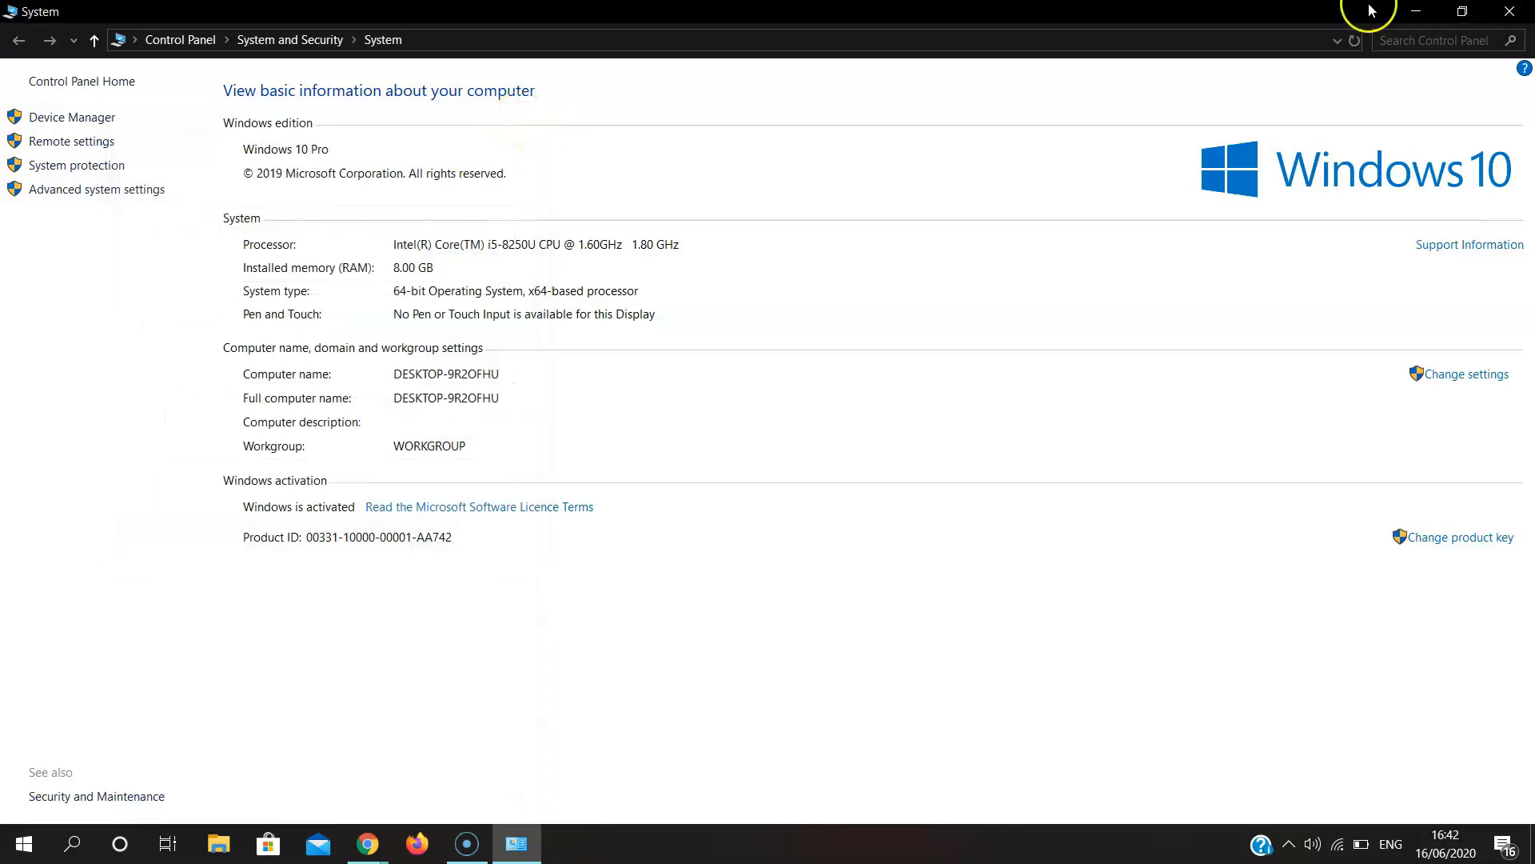
{"action": "left_click", "coordinate": [1509, 11]}
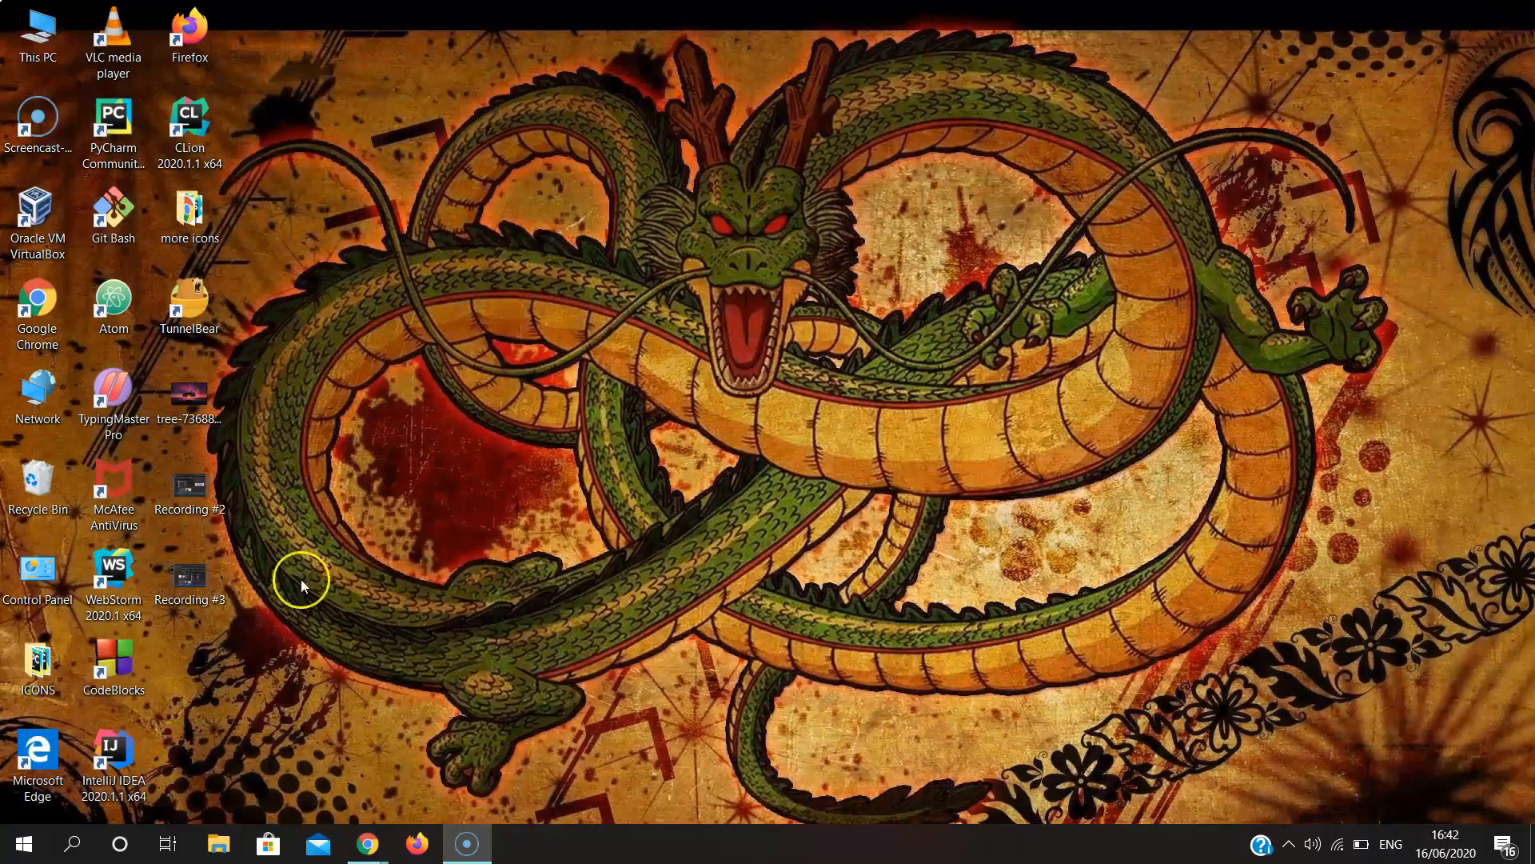
Try the "Adjust for best performance" visual effects option in This PC's performance settings, and cancel without applying it
{"action": "right_click", "coordinate": [33, 25]}
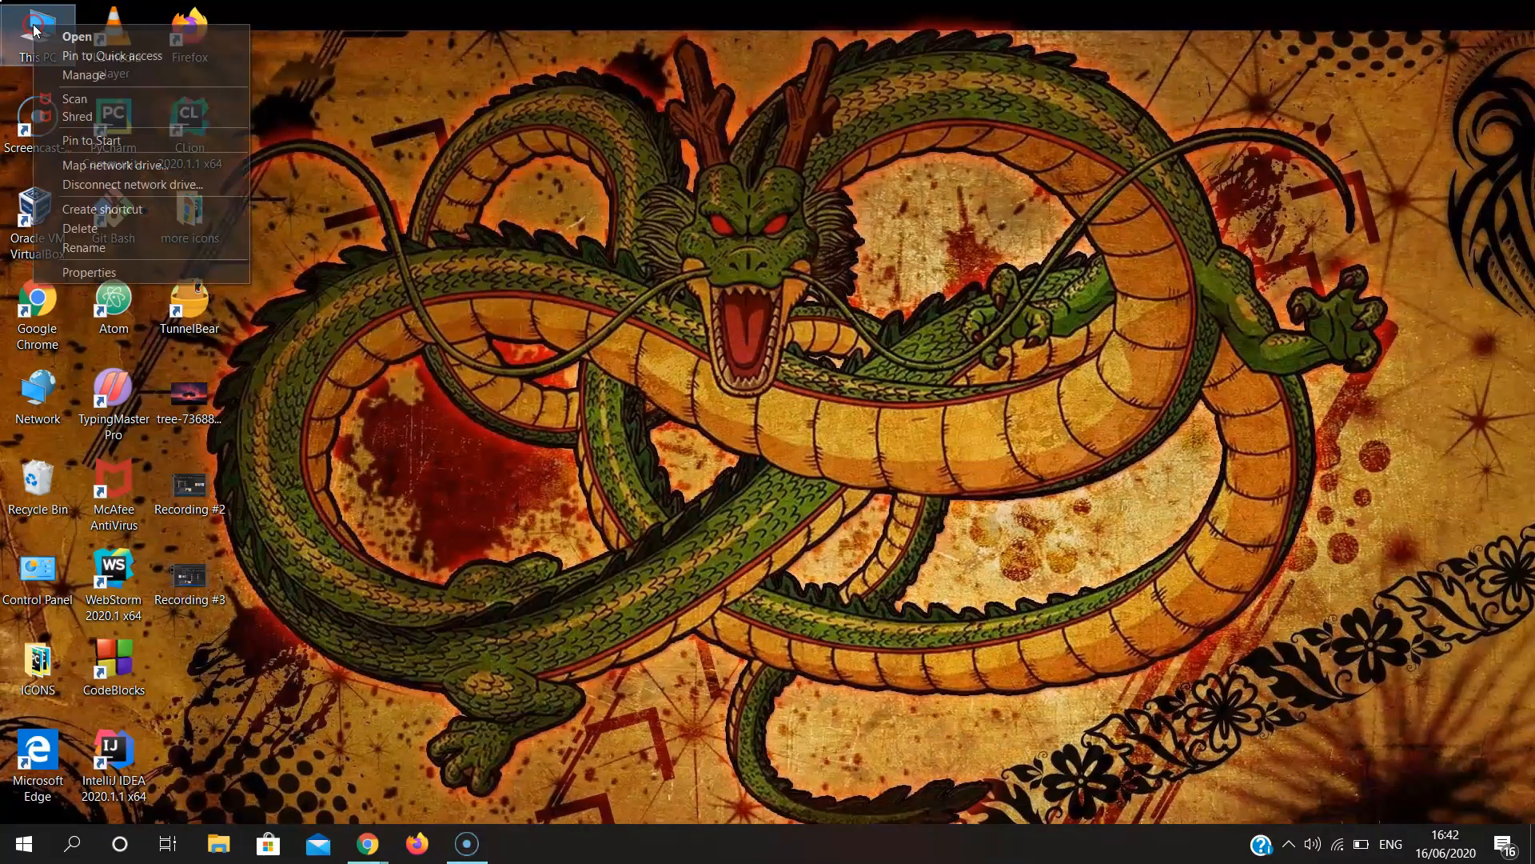
{"action": "left_click", "coordinate": [118, 277]}
{"action": "left_click", "coordinate": [65, 193]}
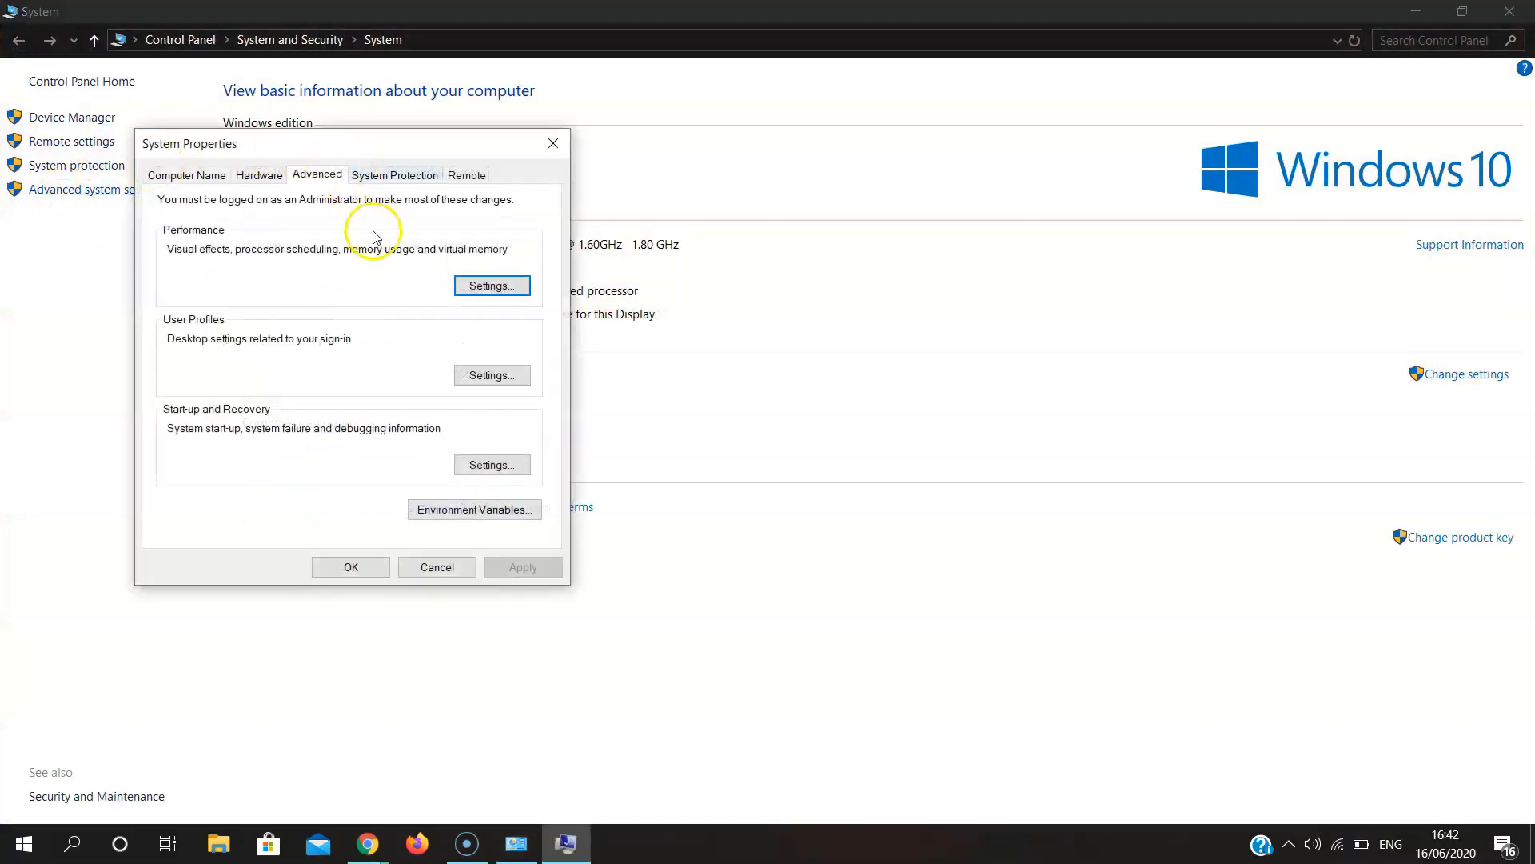
{"action": "left_click", "coordinate": [475, 294]}
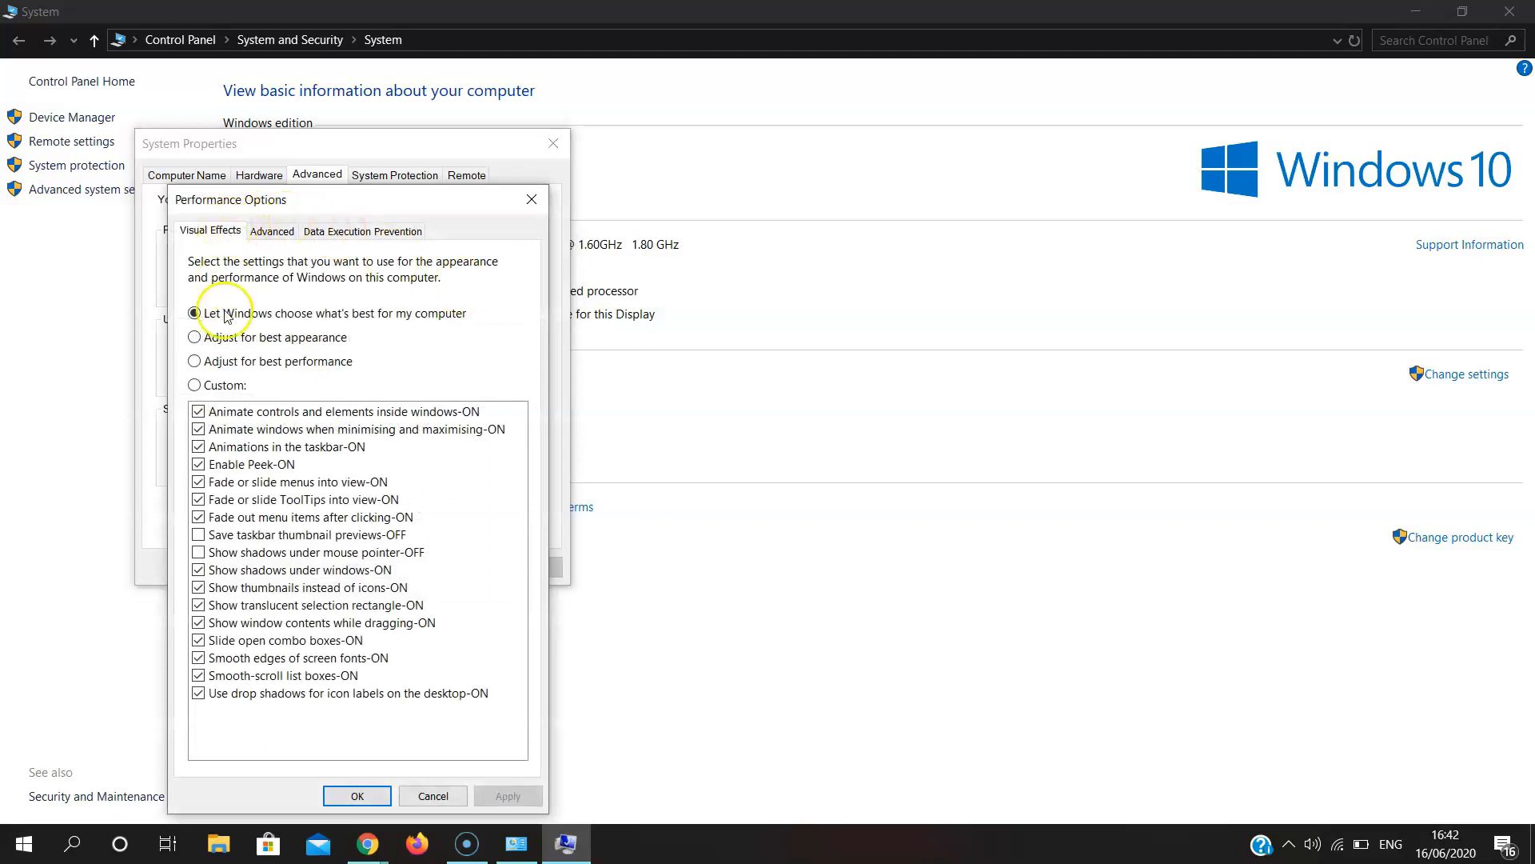
{"action": "left_click", "coordinate": [233, 364]}
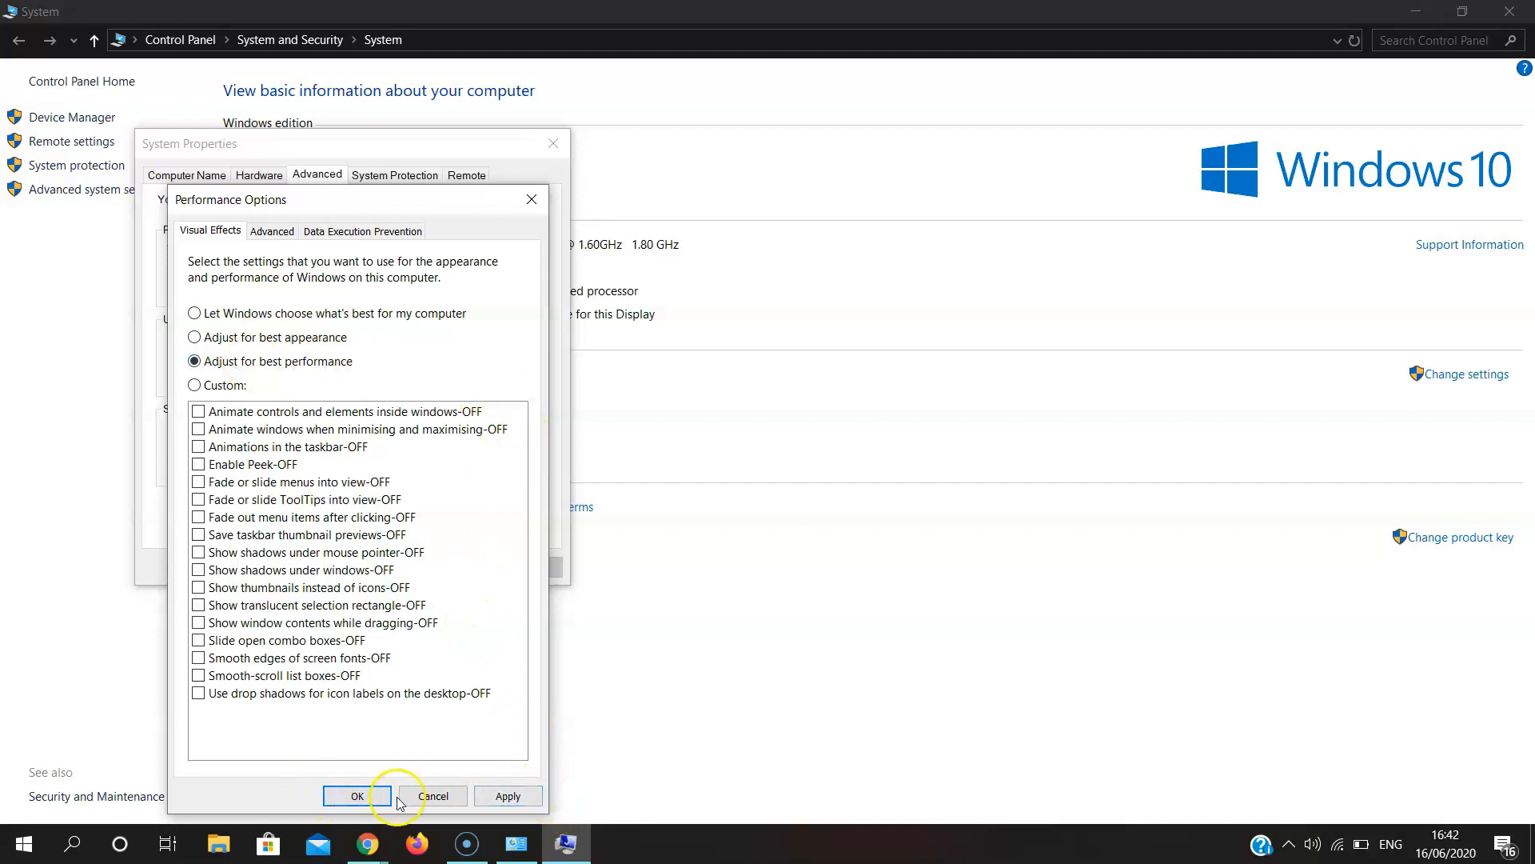
{"action": "left_click", "coordinate": [430, 797]}
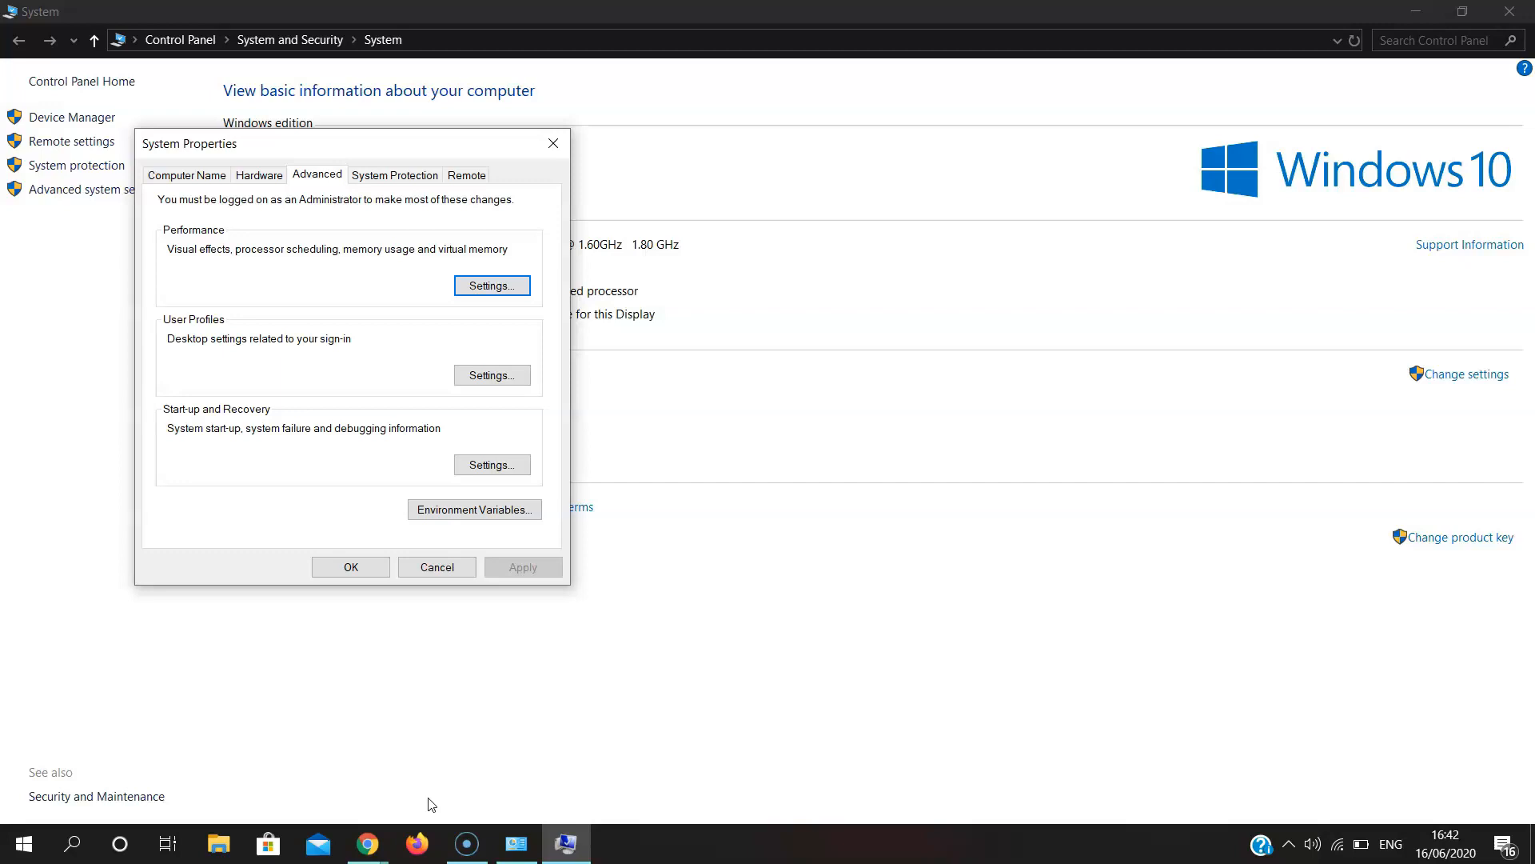
{"action": "left_click", "coordinate": [438, 568]}
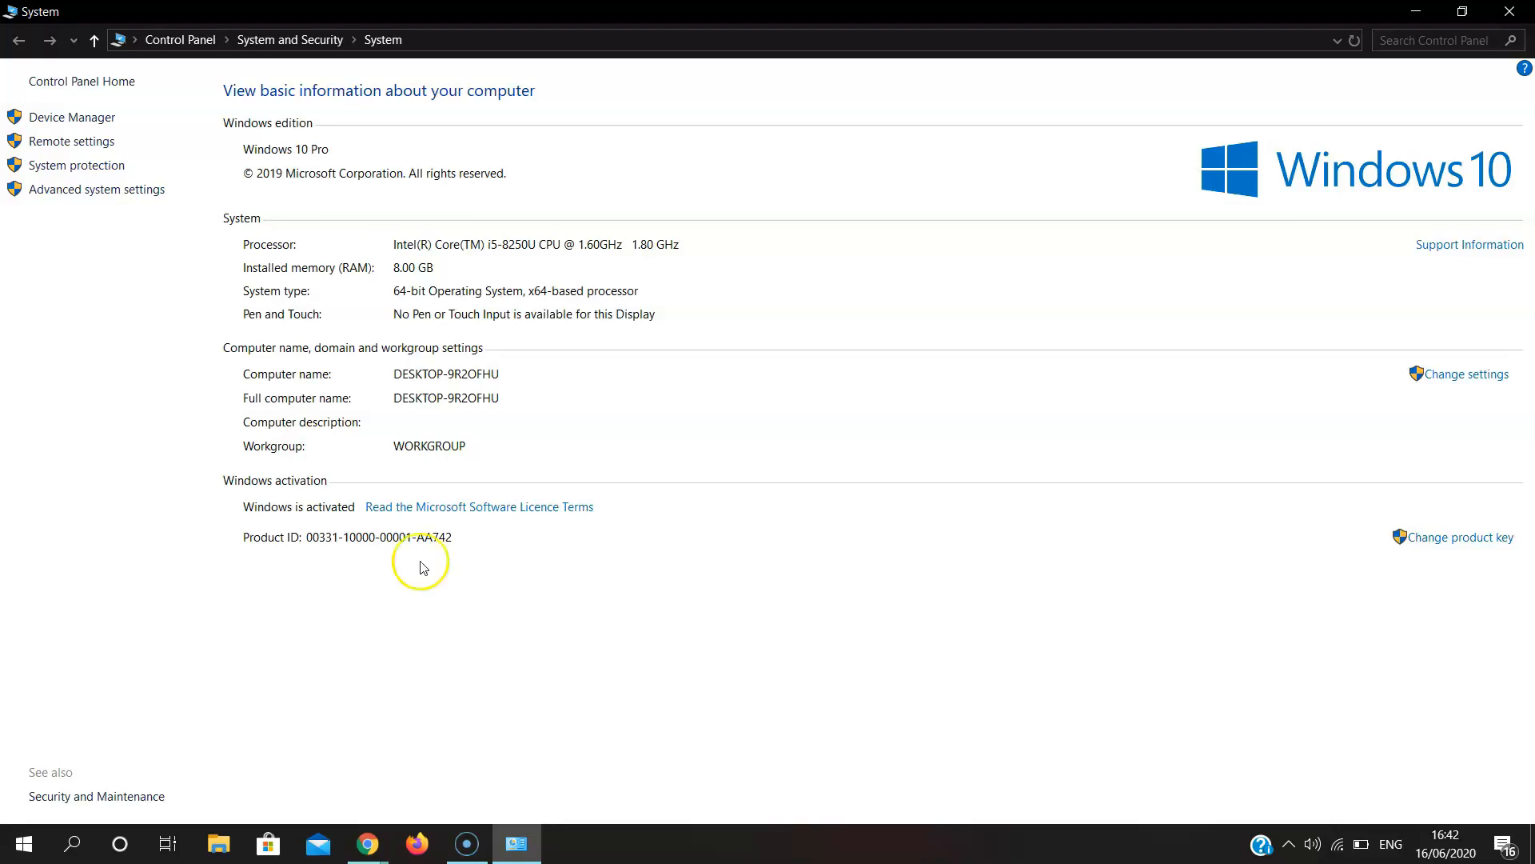
{"action": "left_click", "coordinate": [1510, 13]}
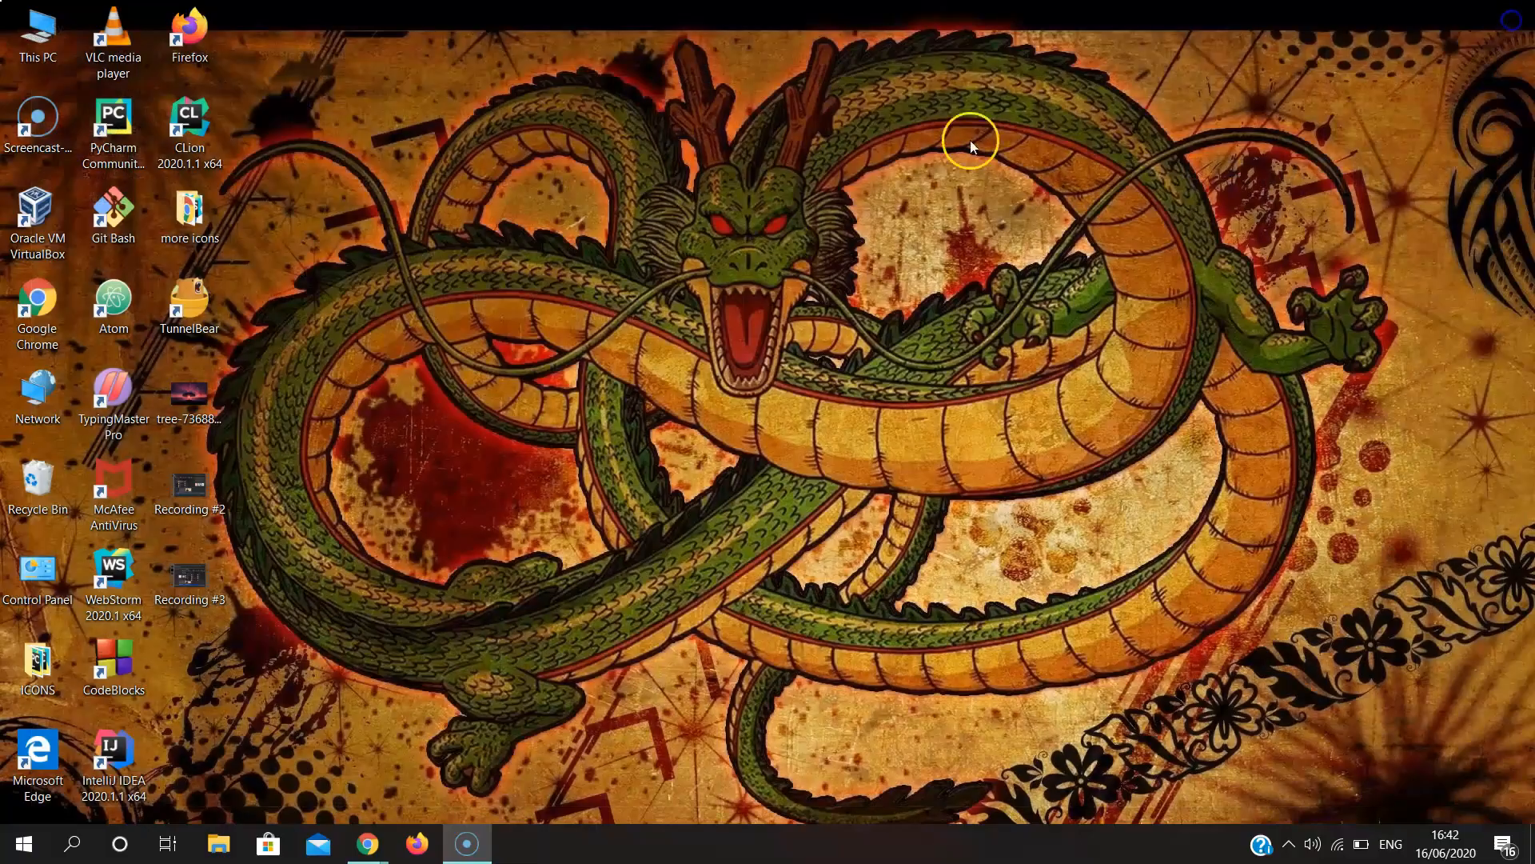
Find the Power & sleep settings and open the plan settings of the Balanced power plan through the additional power settings
{"action": "left_click", "coordinate": [38, 856]}
{"action": "type", "text": "power and sleep"}
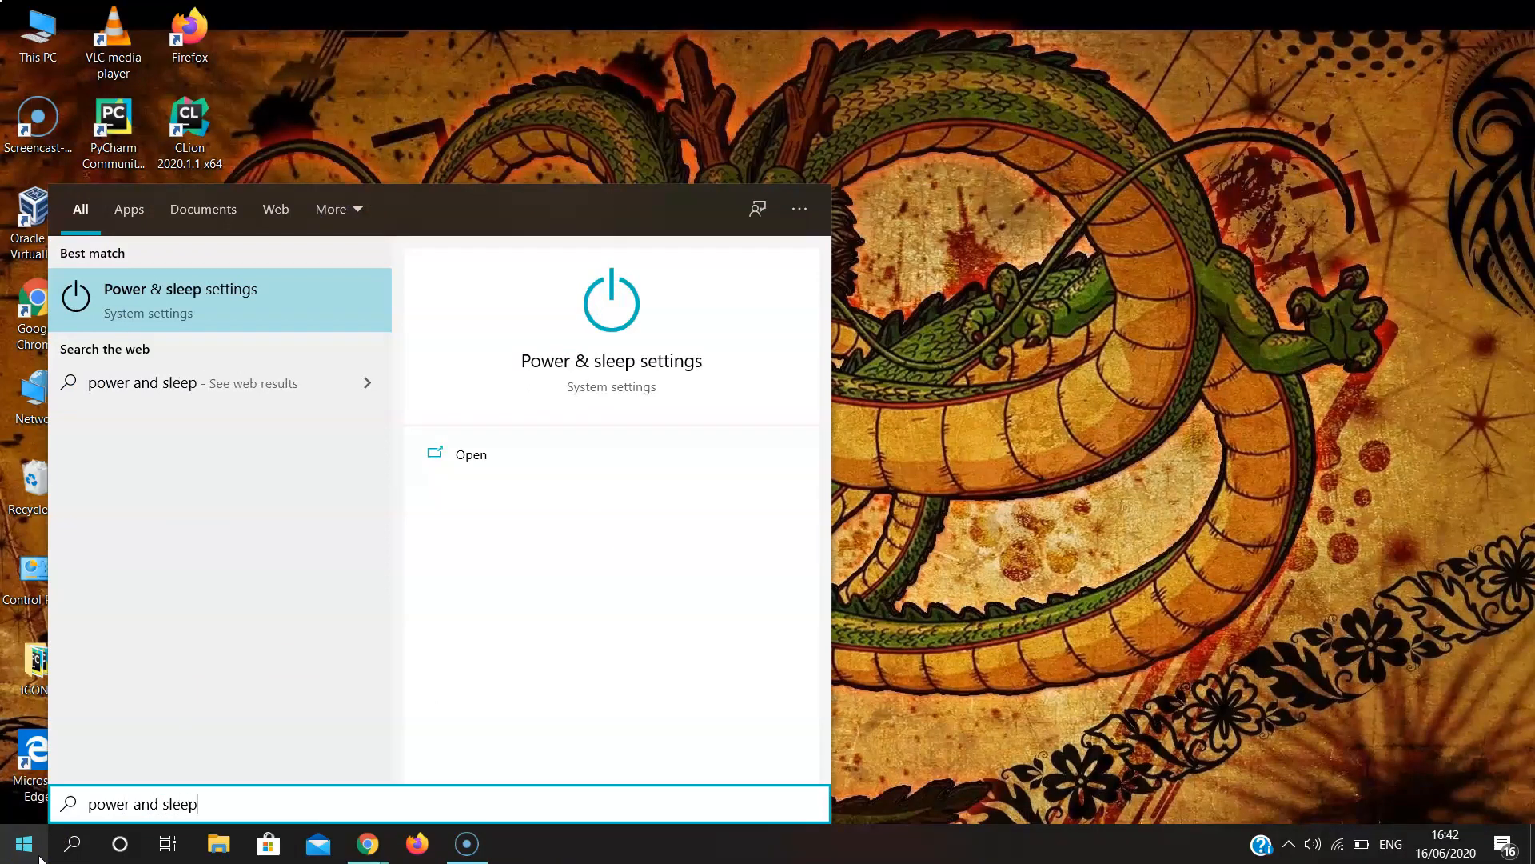
{"action": "left_click", "coordinate": [247, 320]}
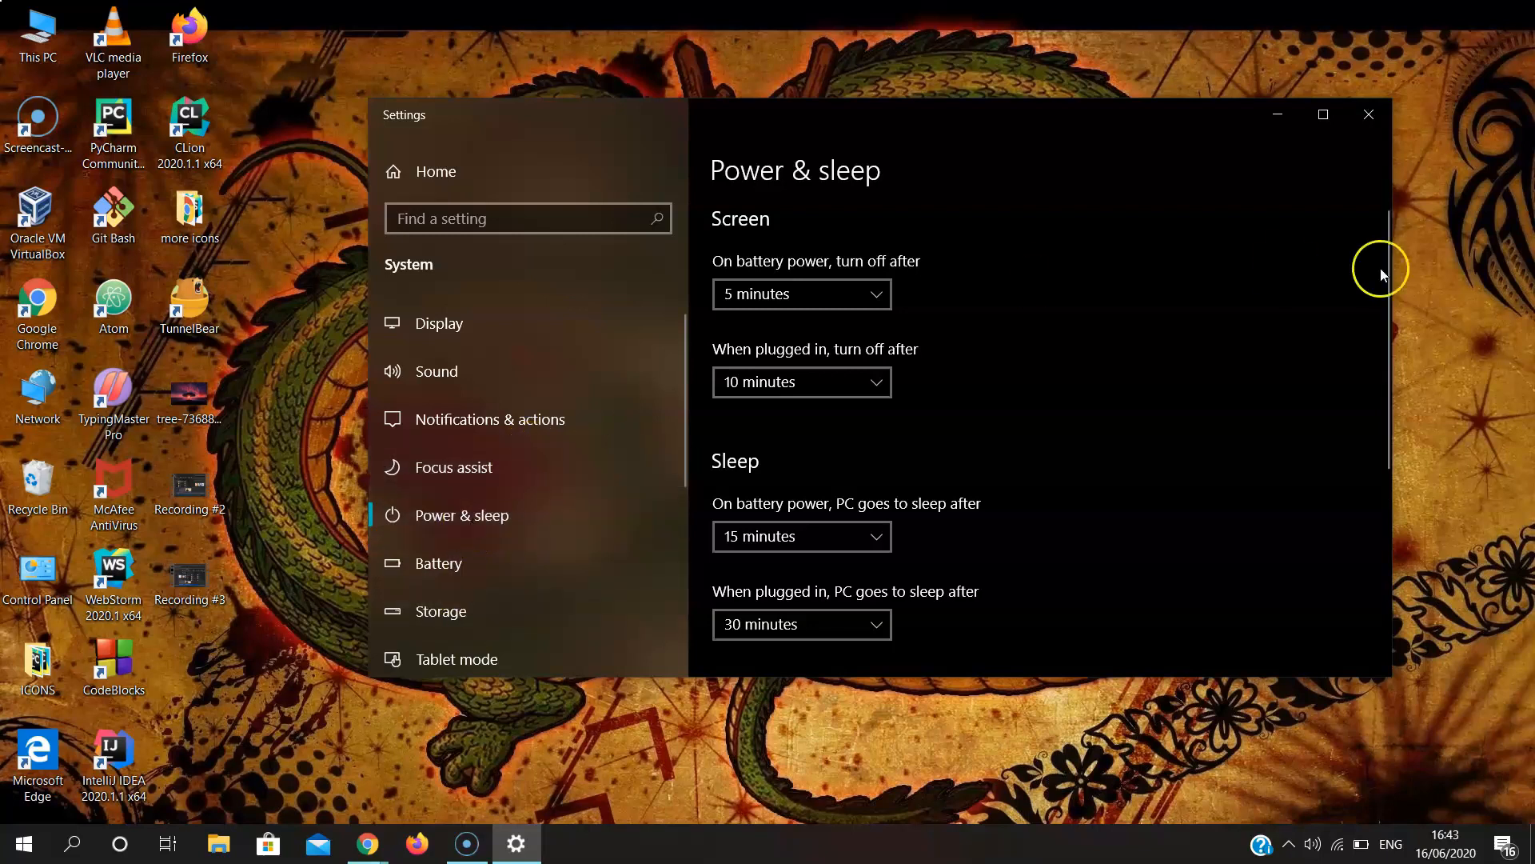
{"action": "left_click_drag", "start_coordinate": [1385, 278], "coordinate": [1419, 512]}
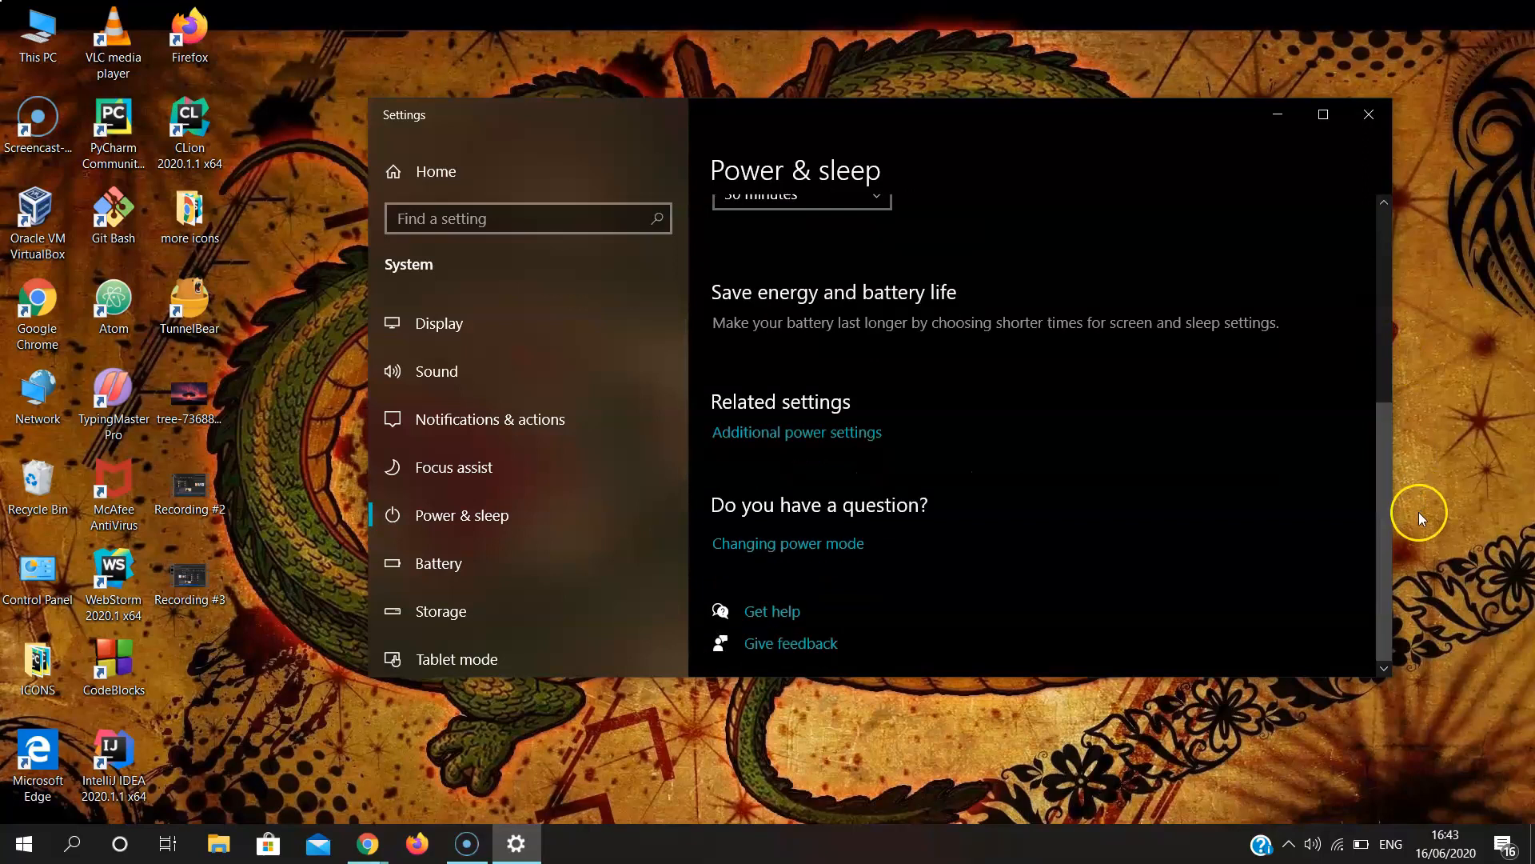
{"action": "left_click", "coordinate": [777, 436]}
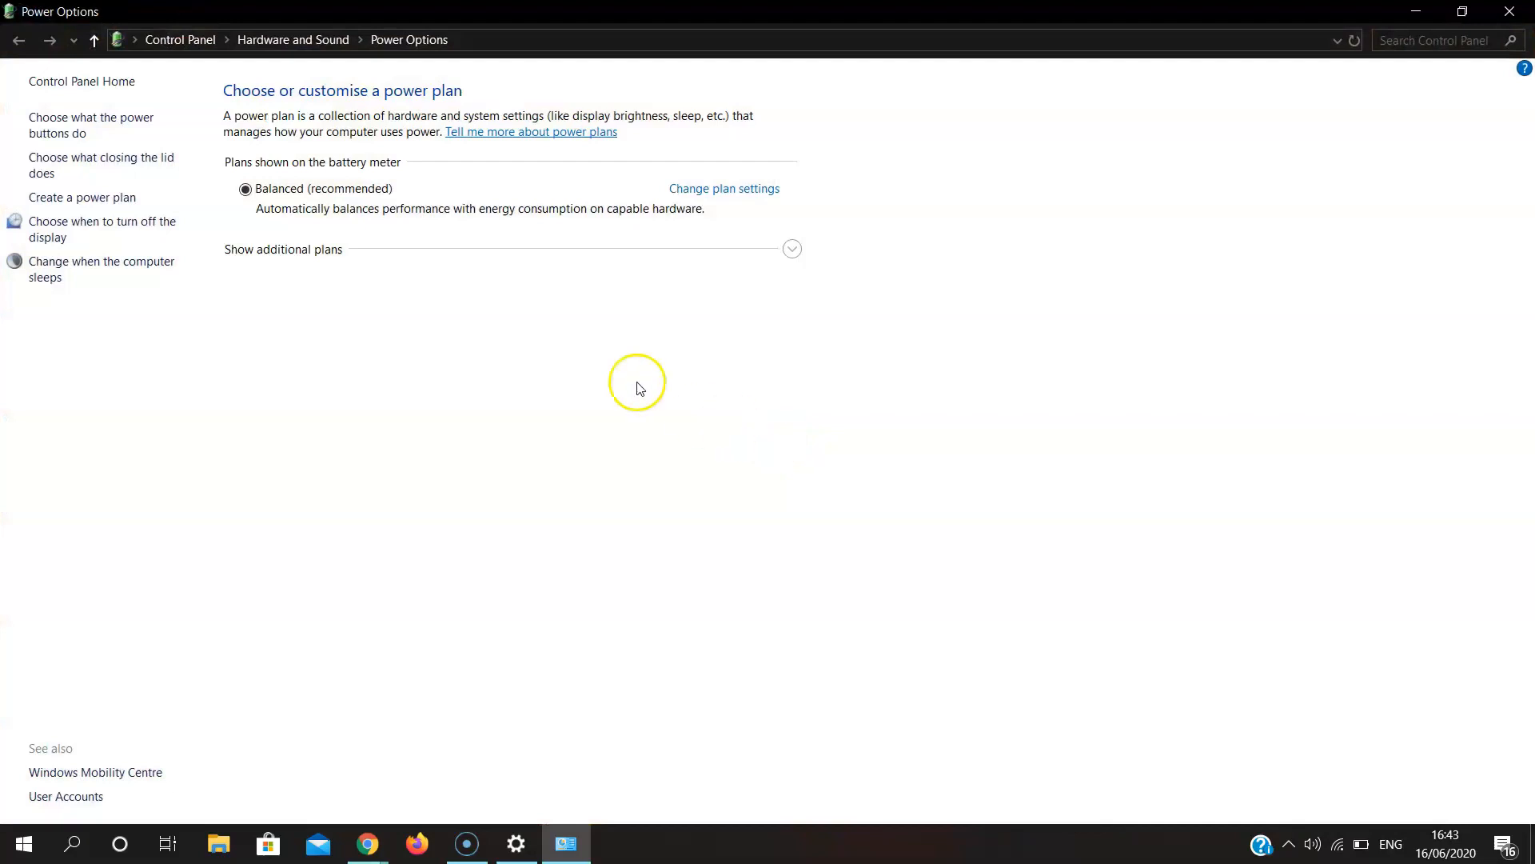
{"action": "left_click", "coordinate": [711, 194]}
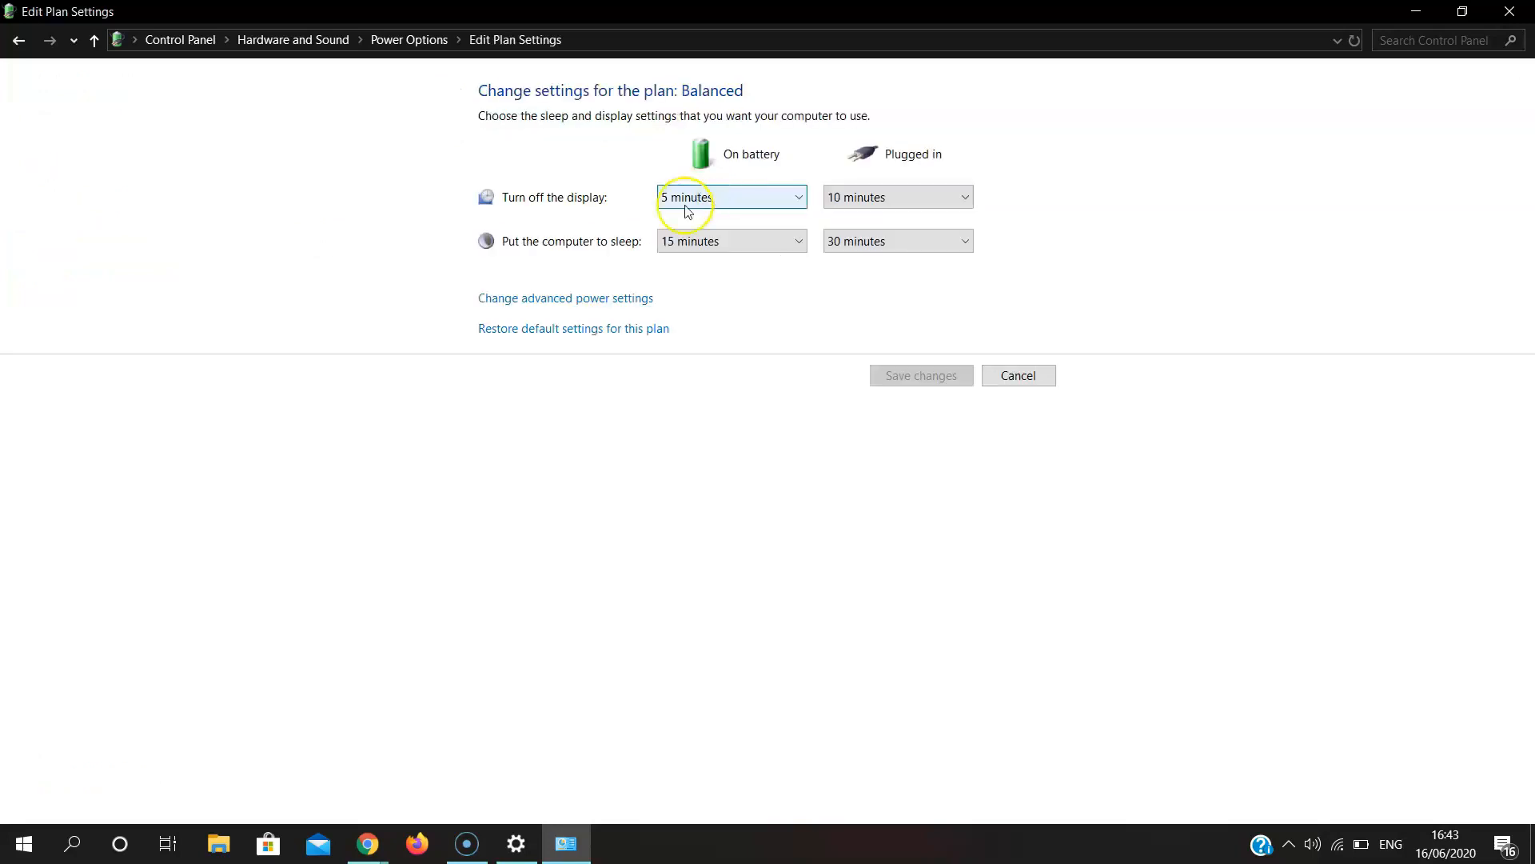
Examine the on-battery choices for turning off the display and putting the computer to sleep, and close the power settings windows
{"action": "left_click", "coordinate": [796, 198]}
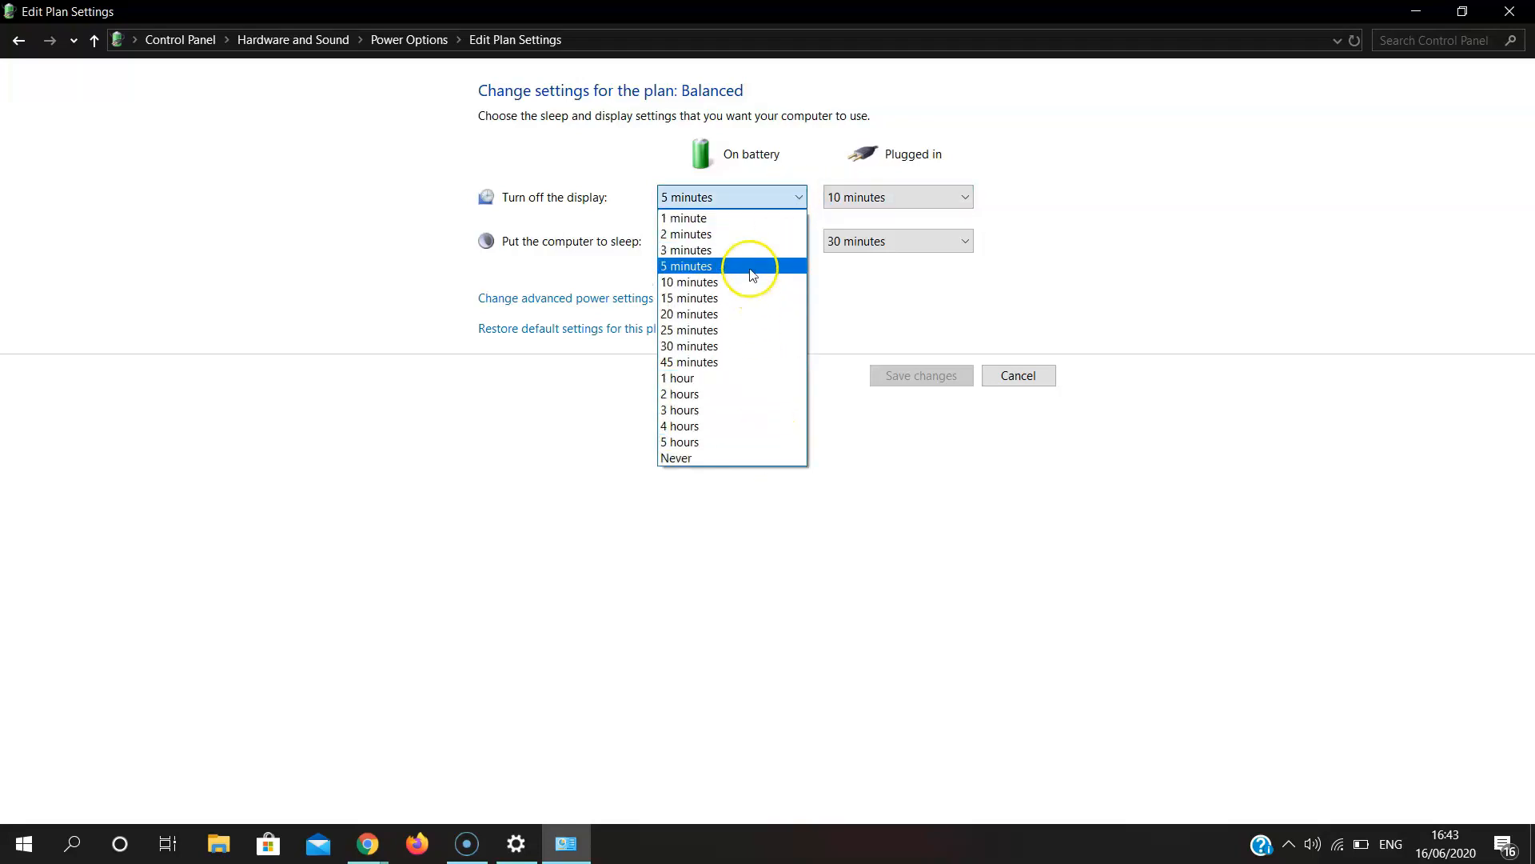
{"action": "left_click", "coordinate": [899, 288]}
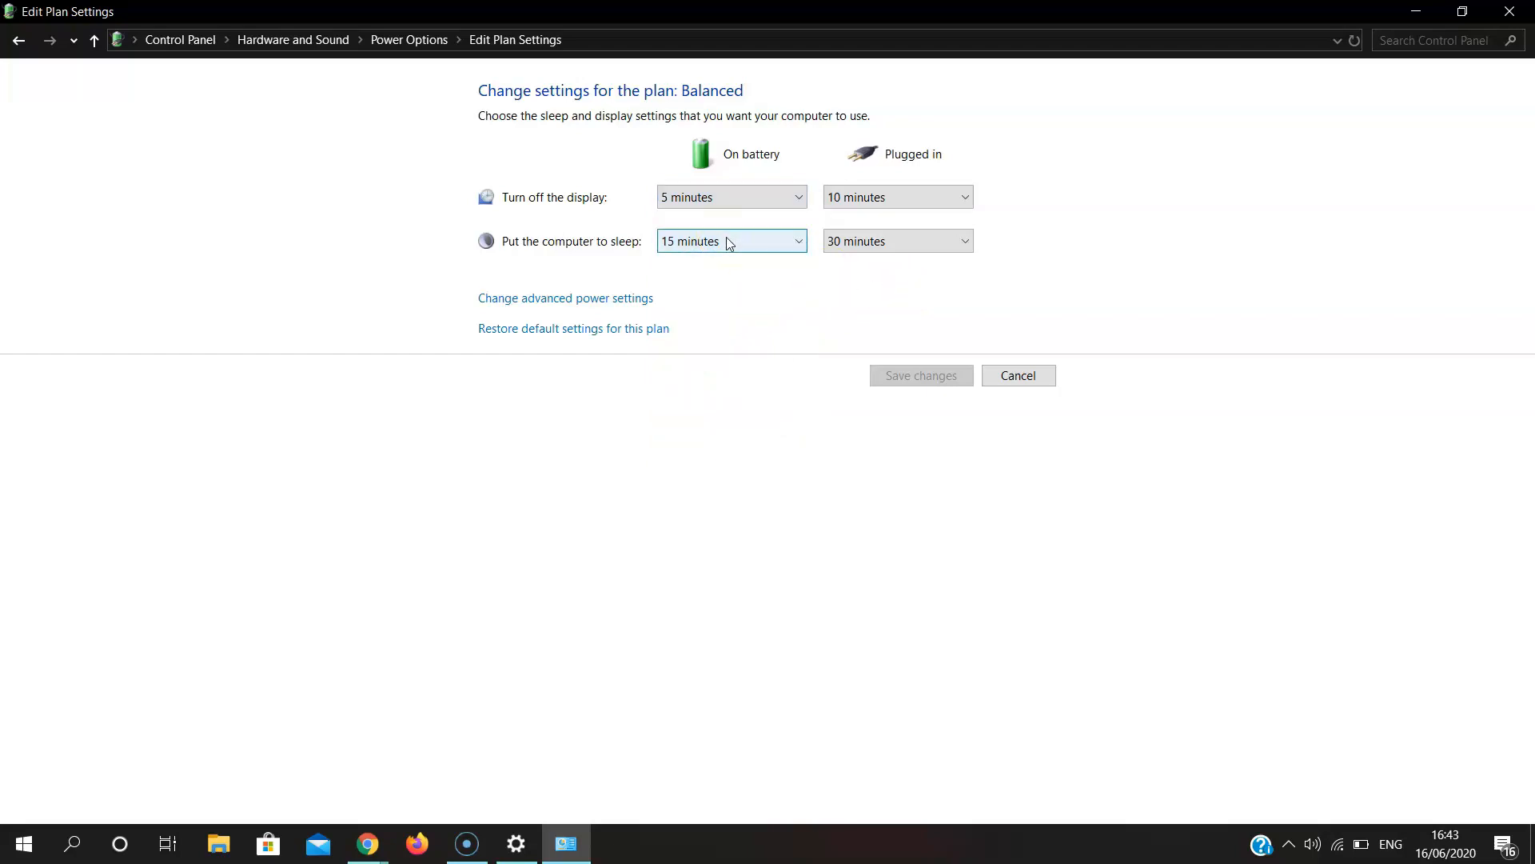
{"action": "left_click", "coordinate": [797, 242]}
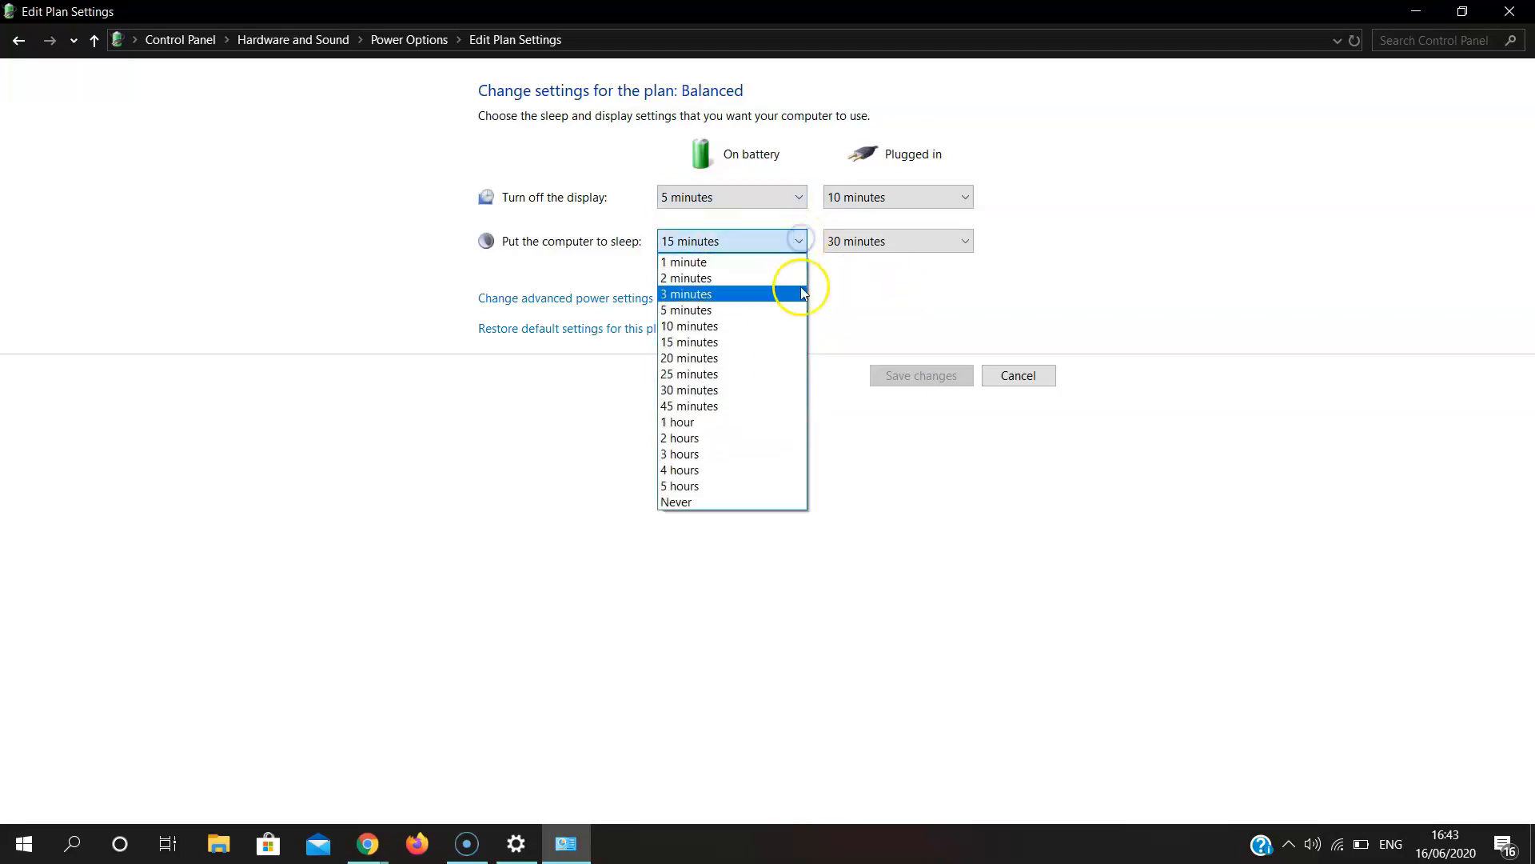
{"action": "left_click", "coordinate": [874, 291]}
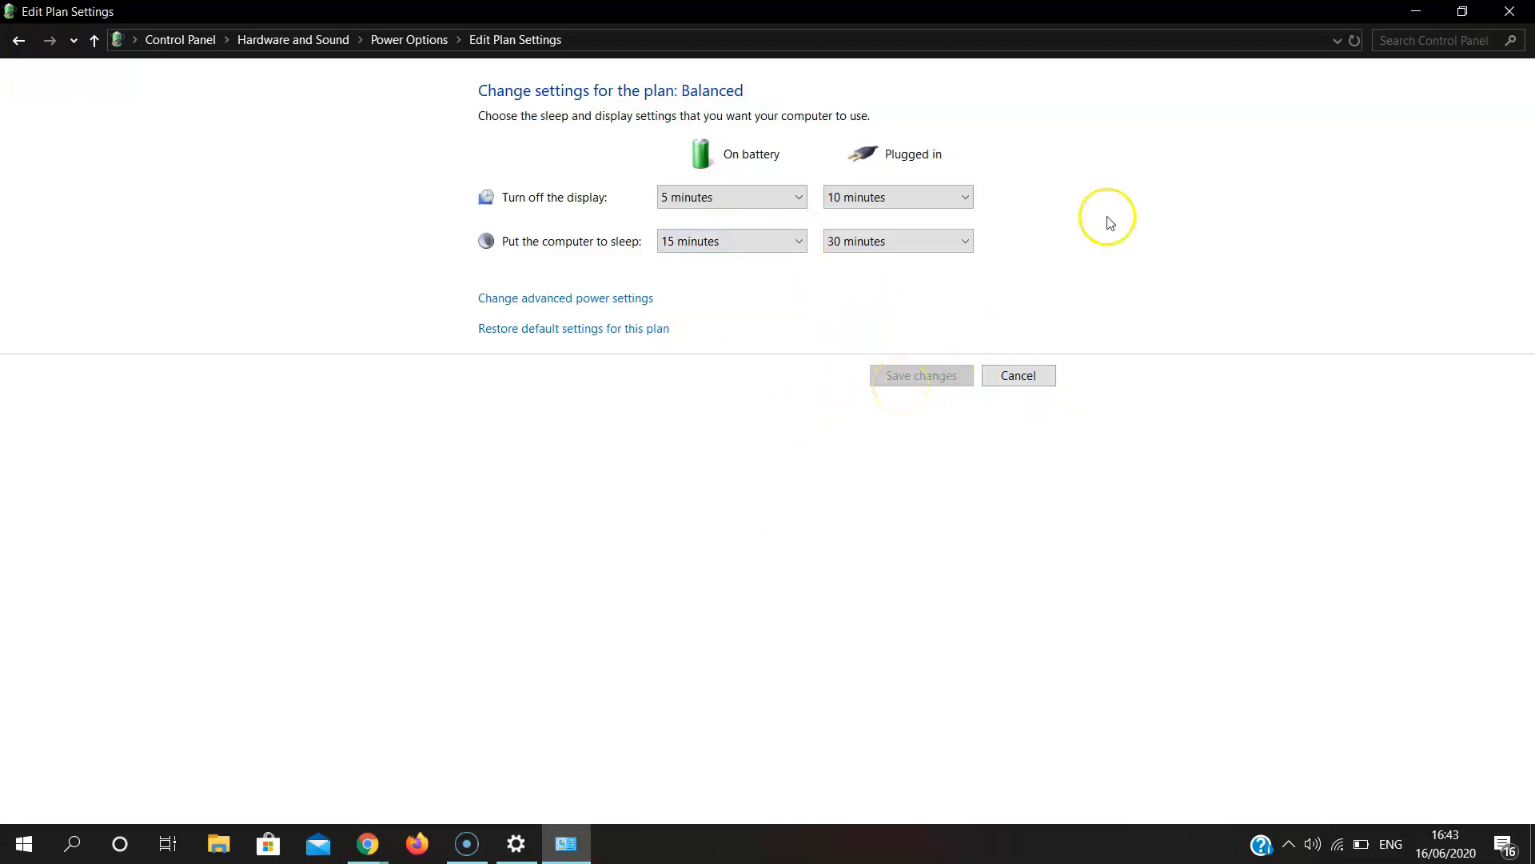
{"action": "left_click", "coordinate": [1510, 11]}
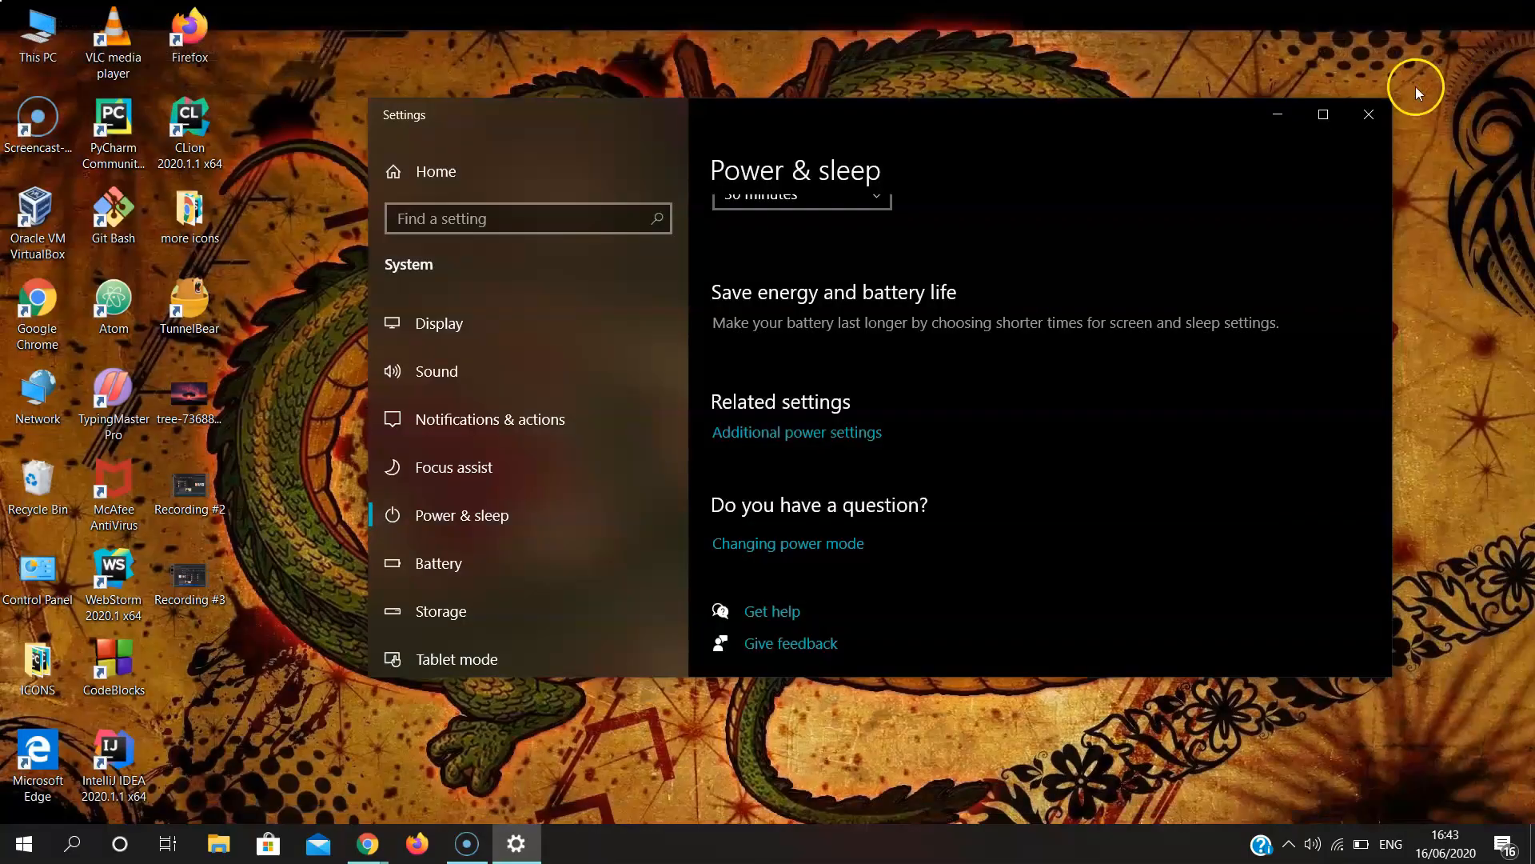
{"action": "left_click", "coordinate": [1379, 116]}
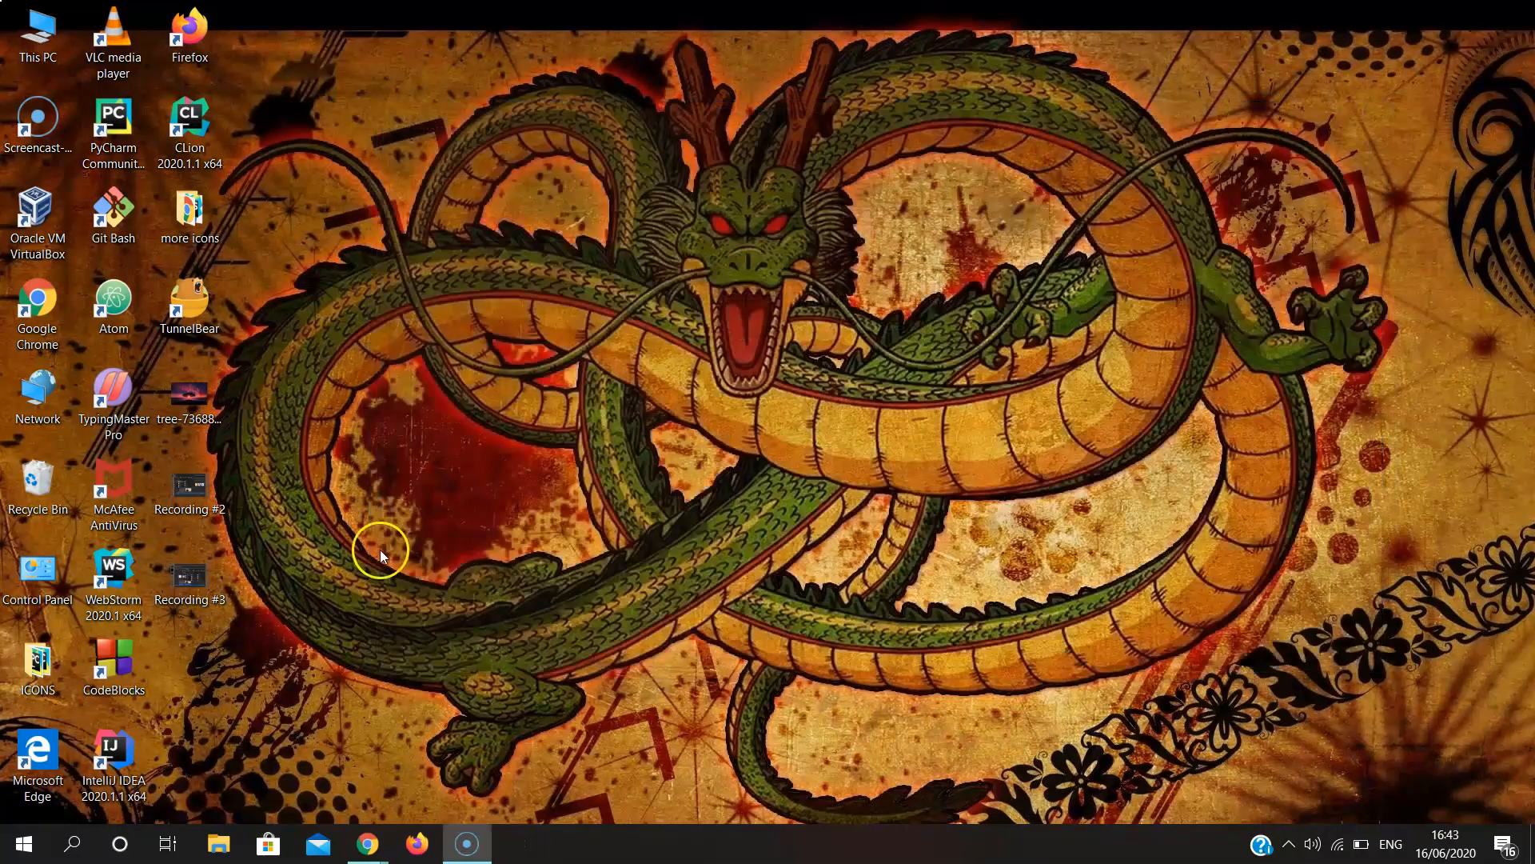
Search Windows for "game mode" and open the Game Mode settings
{"action": "left_click", "coordinate": [23, 846]}
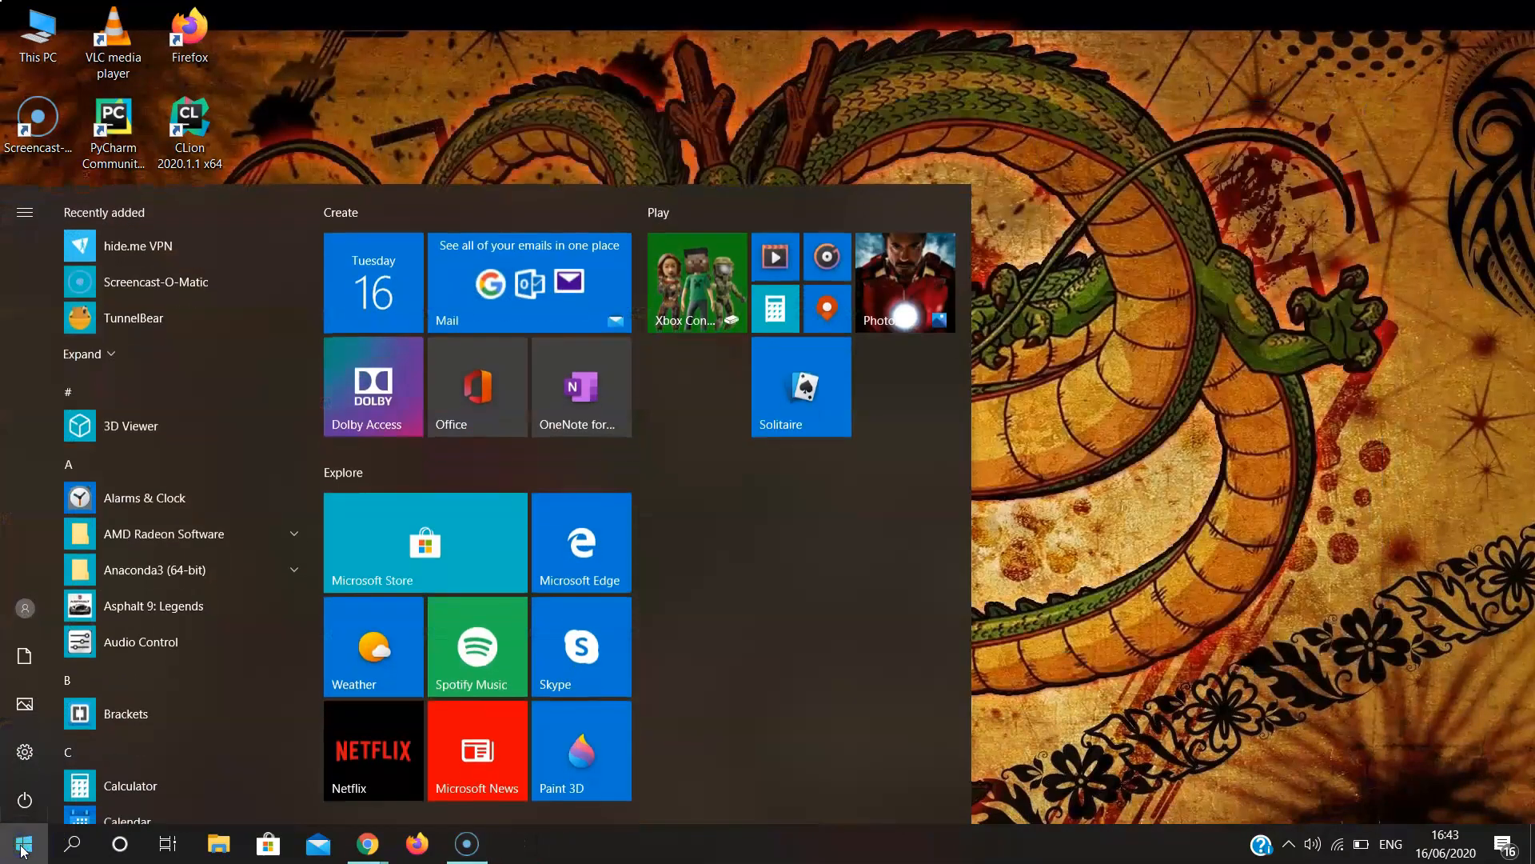
{"action": "left_click", "coordinate": [23, 848]}
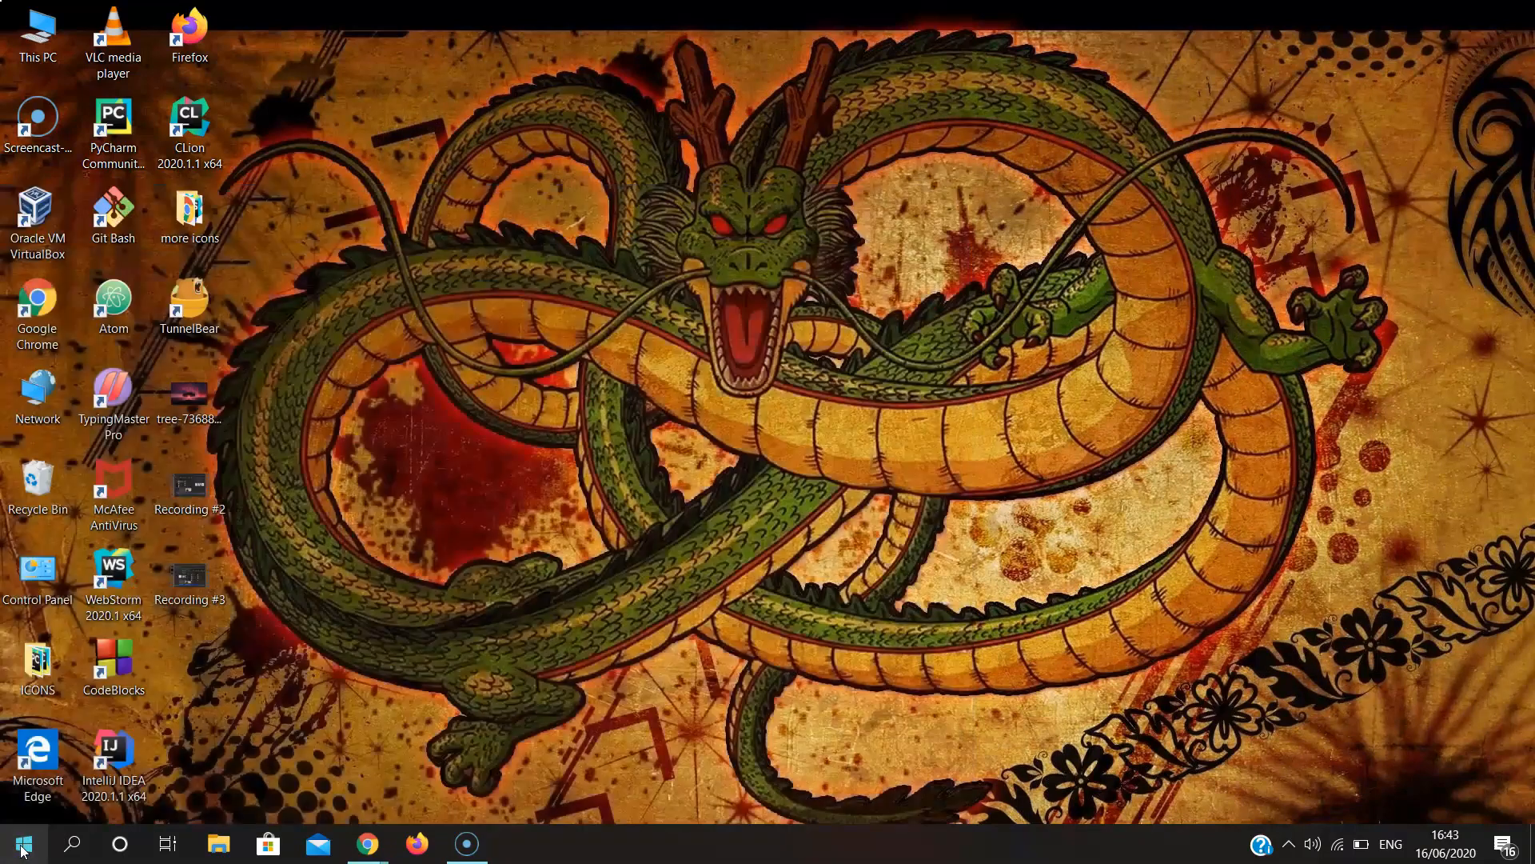
{"action": "type", "text": "game mode"}
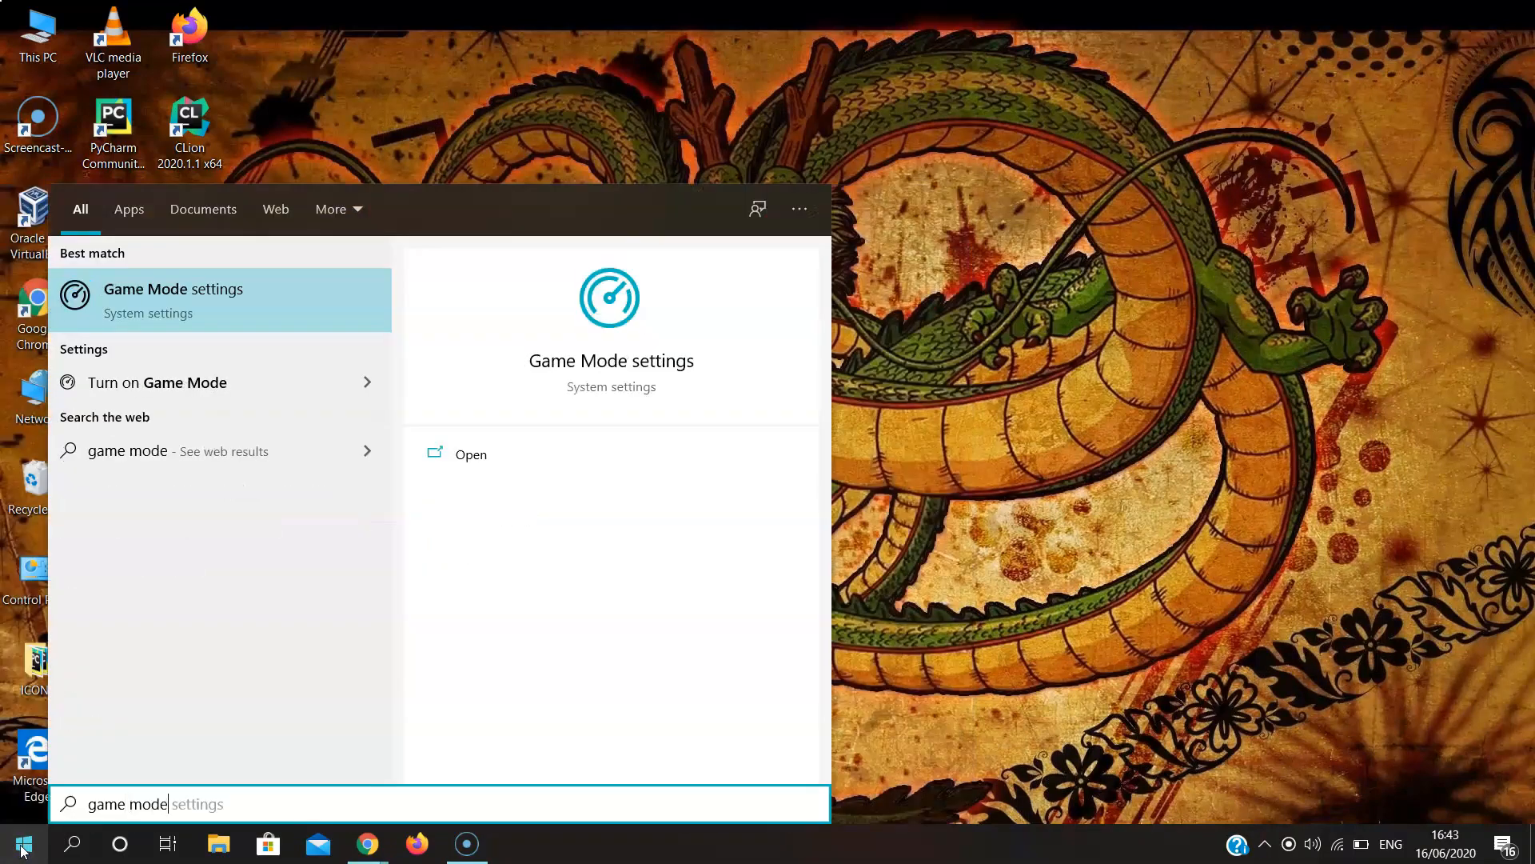
{"action": "left_click", "coordinate": [228, 290]}
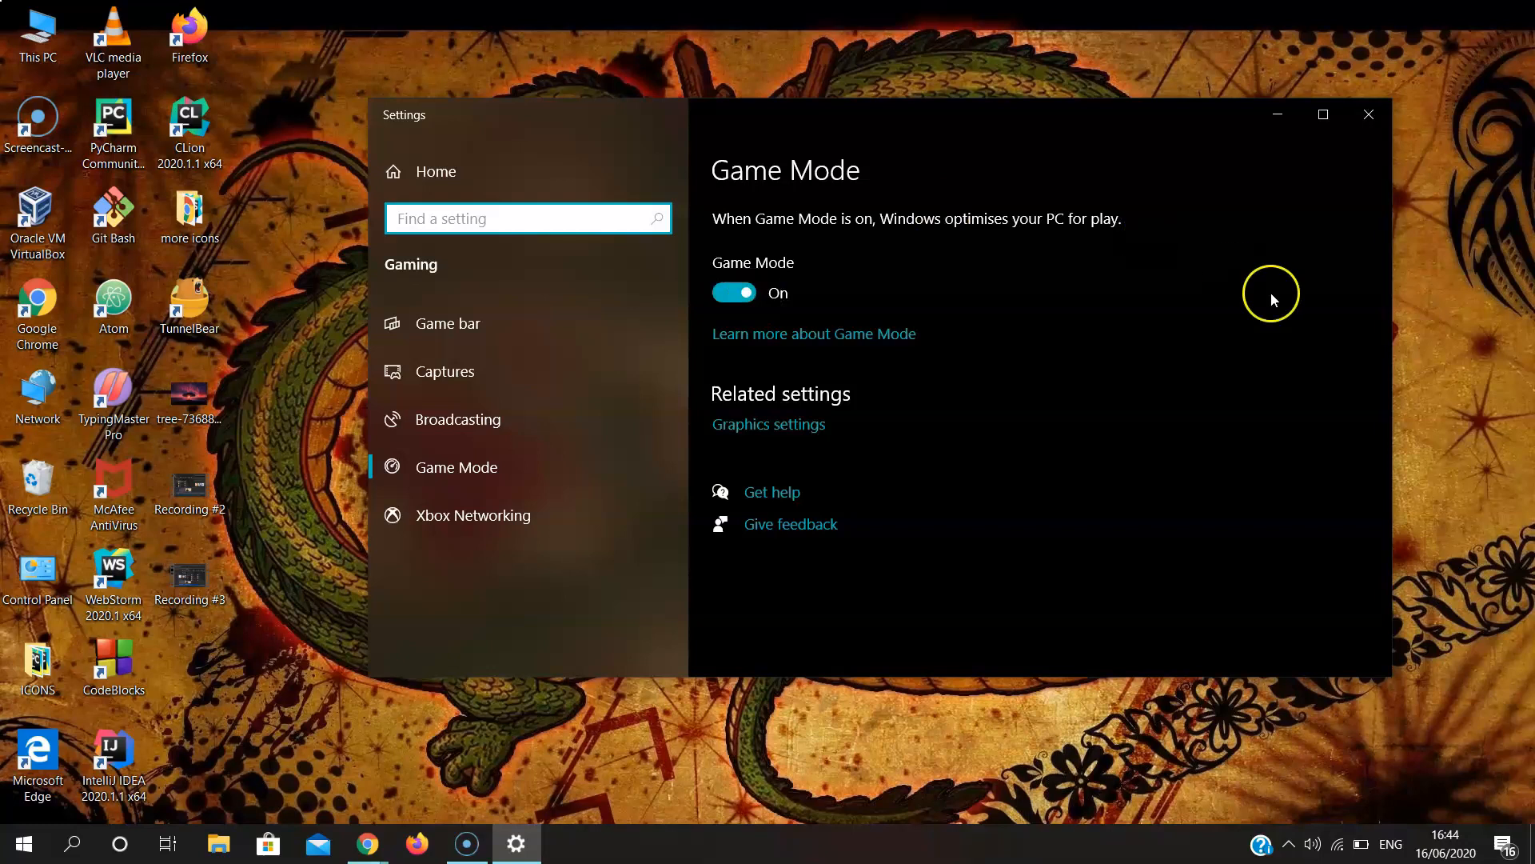
Close the Game Mode settings, and optimise the C: drive with Defragment and Optimise Drives
{"action": "left_click", "coordinate": [1368, 115]}
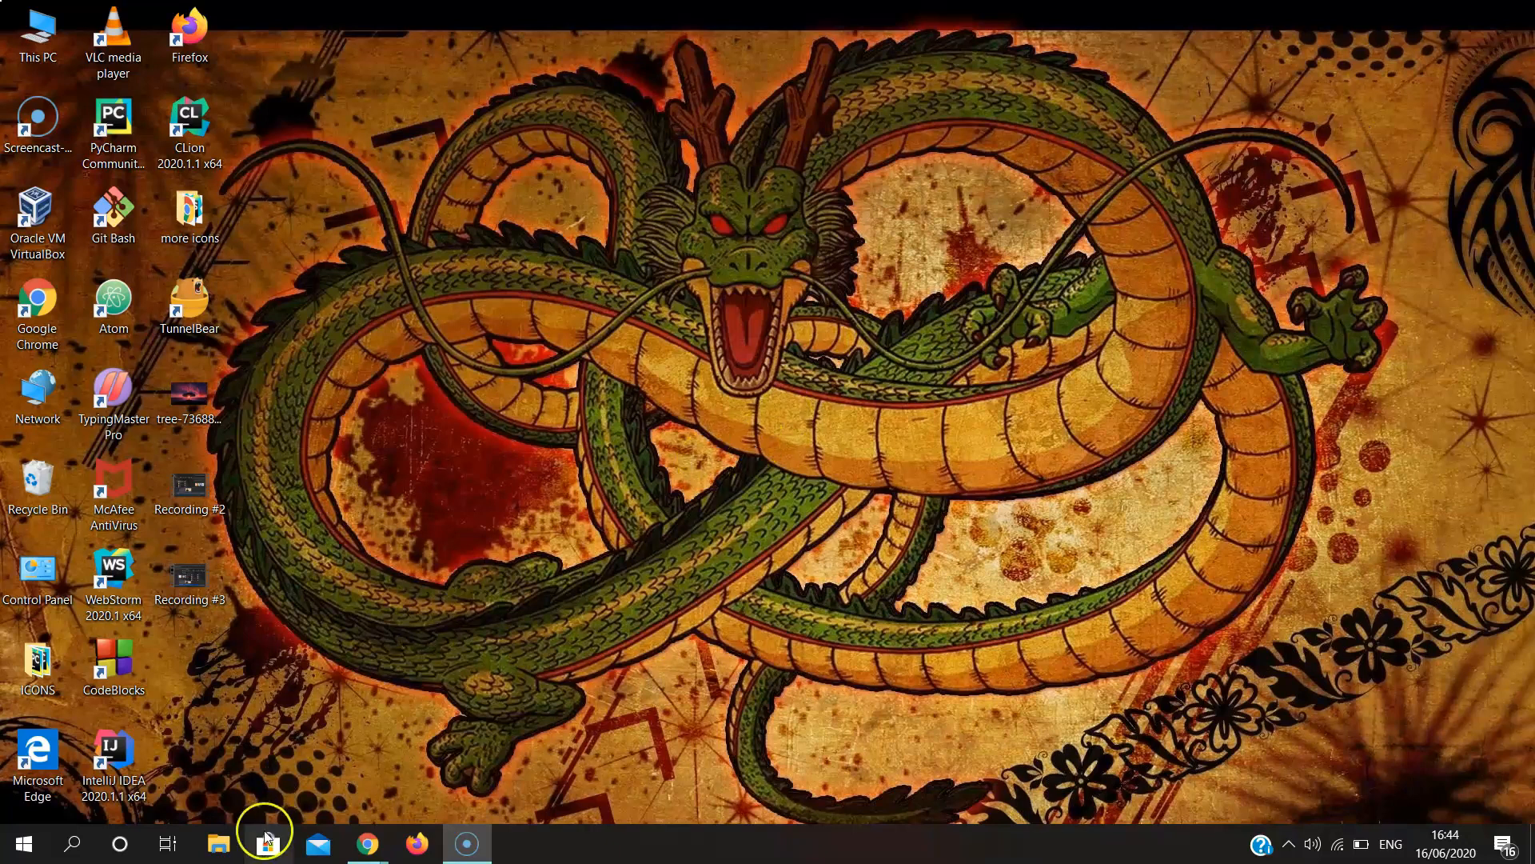
{"action": "left_click", "coordinate": [32, 845]}
{"action": "type", "text": "d"}
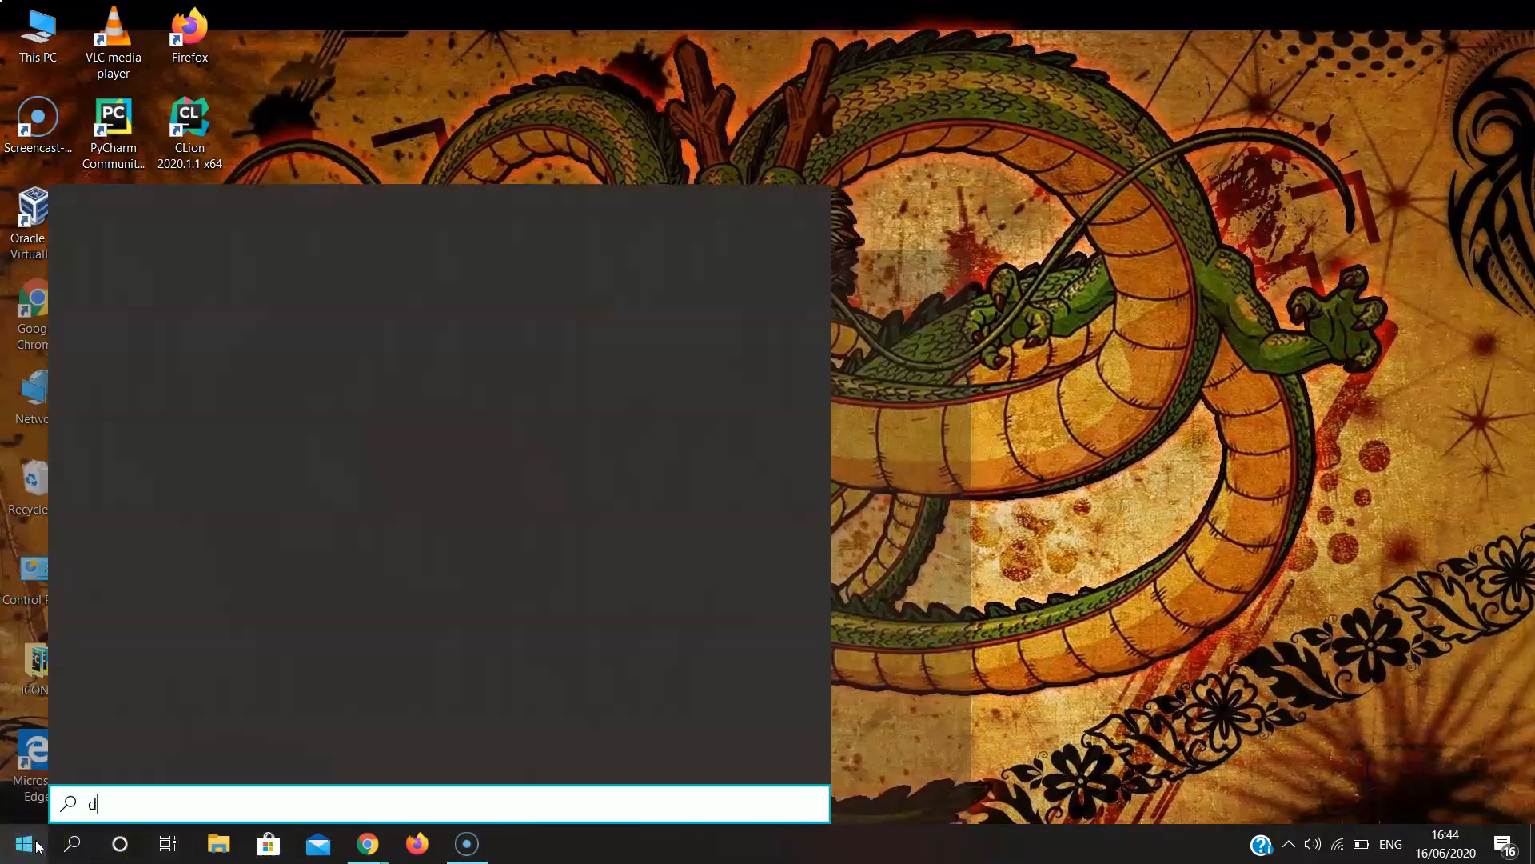
{"action": "type", "text": "efra"}
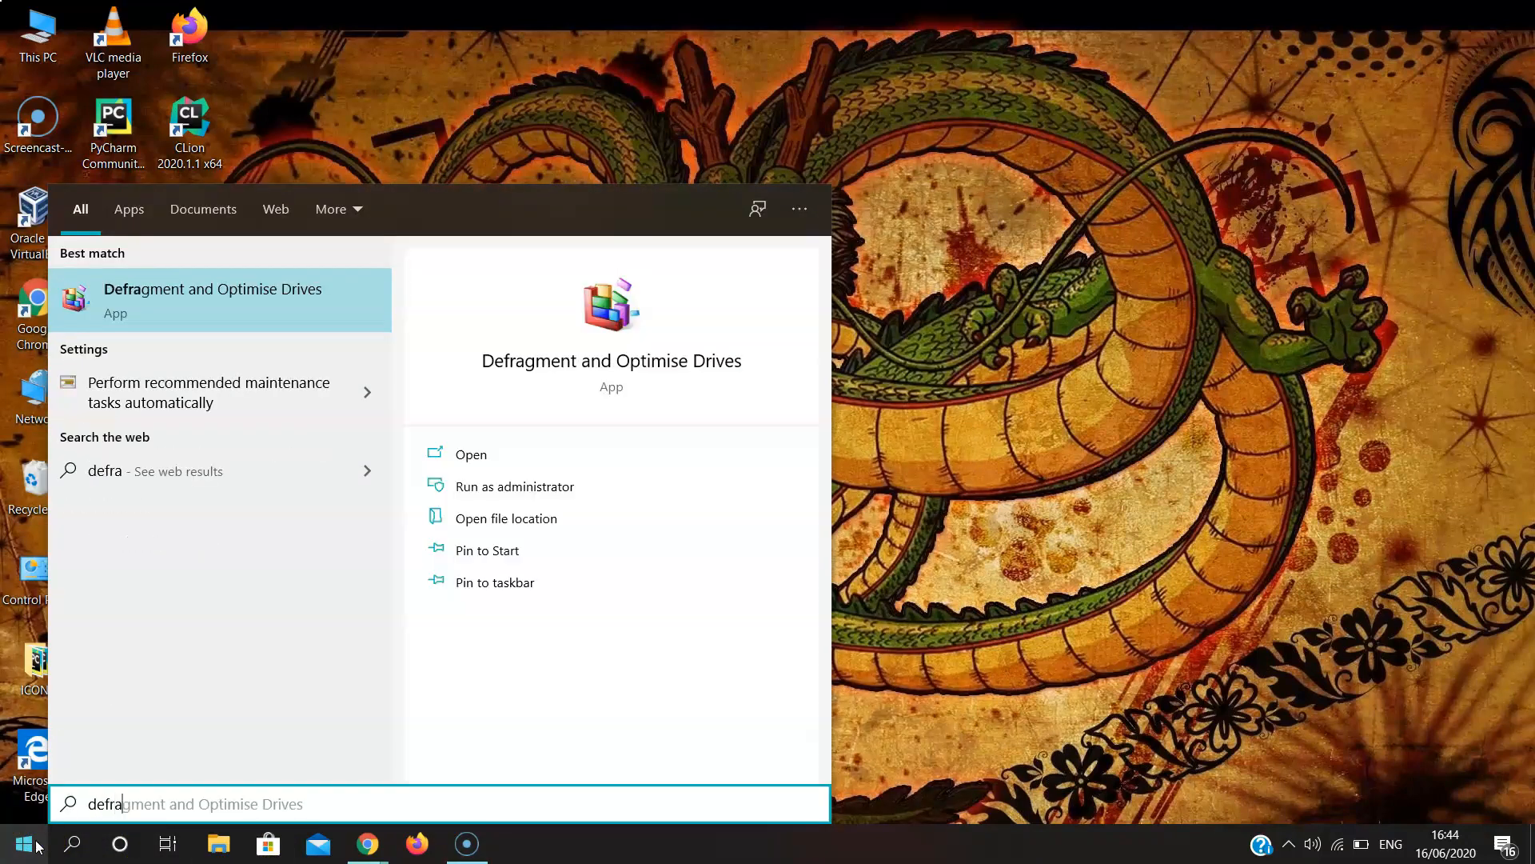
{"action": "left_click", "coordinate": [257, 320]}
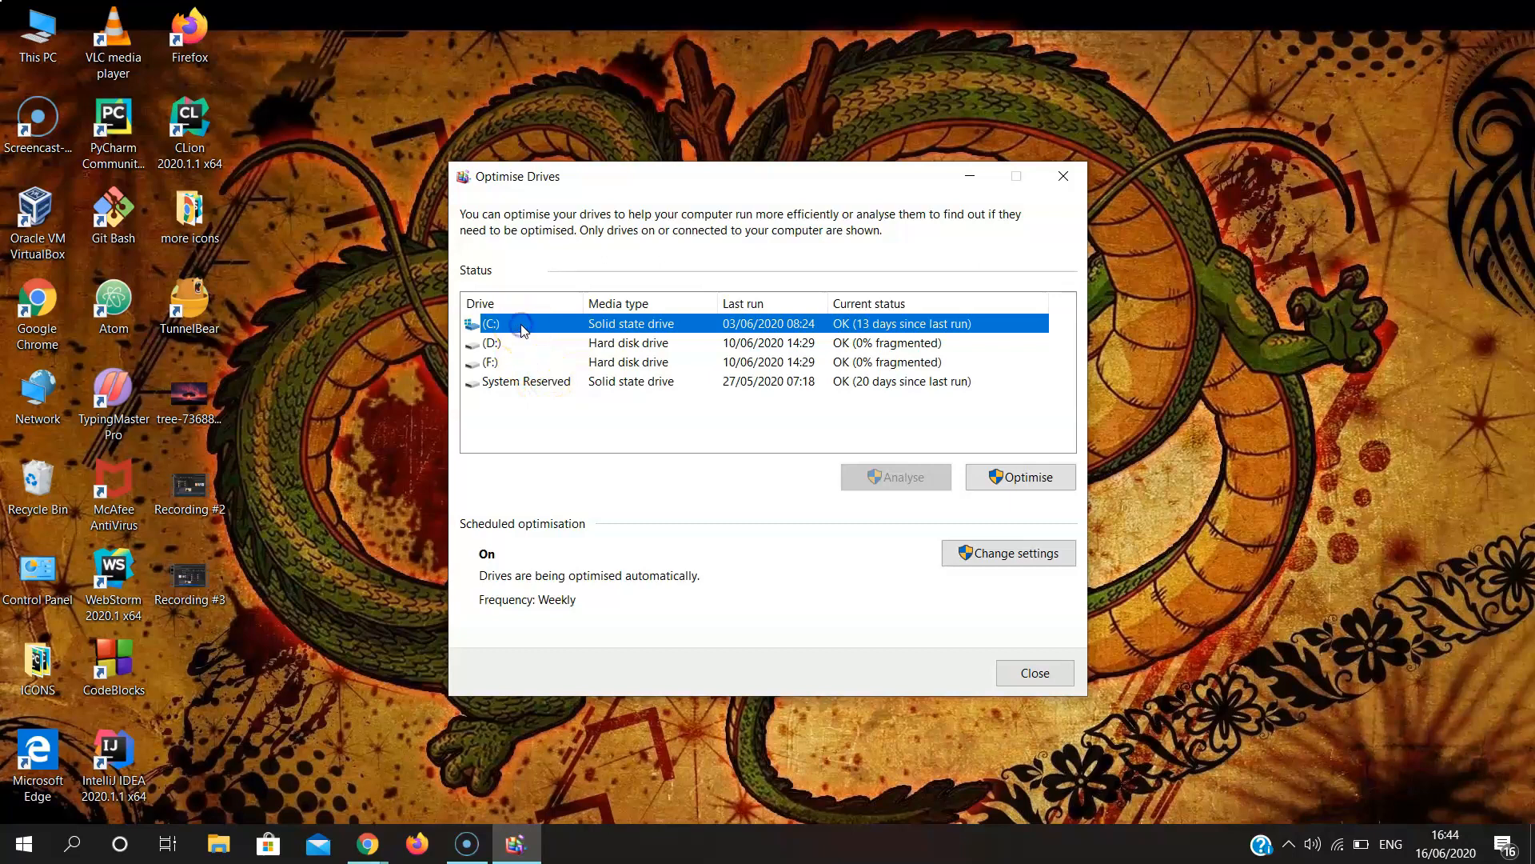
{"action": "left_click", "coordinate": [1009, 480]}
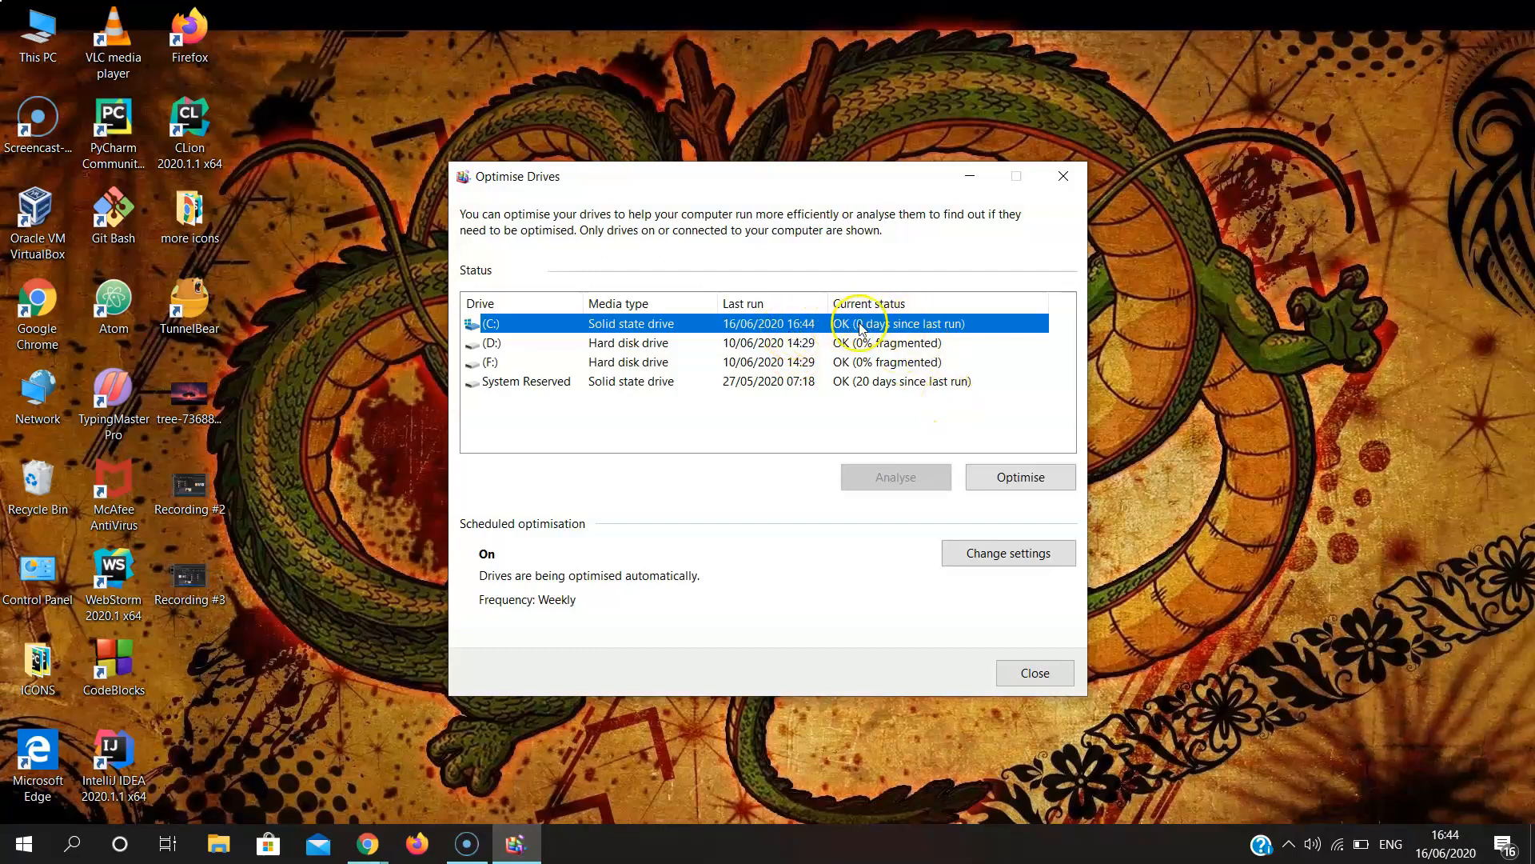
{"action": "left_click", "coordinate": [1037, 674]}
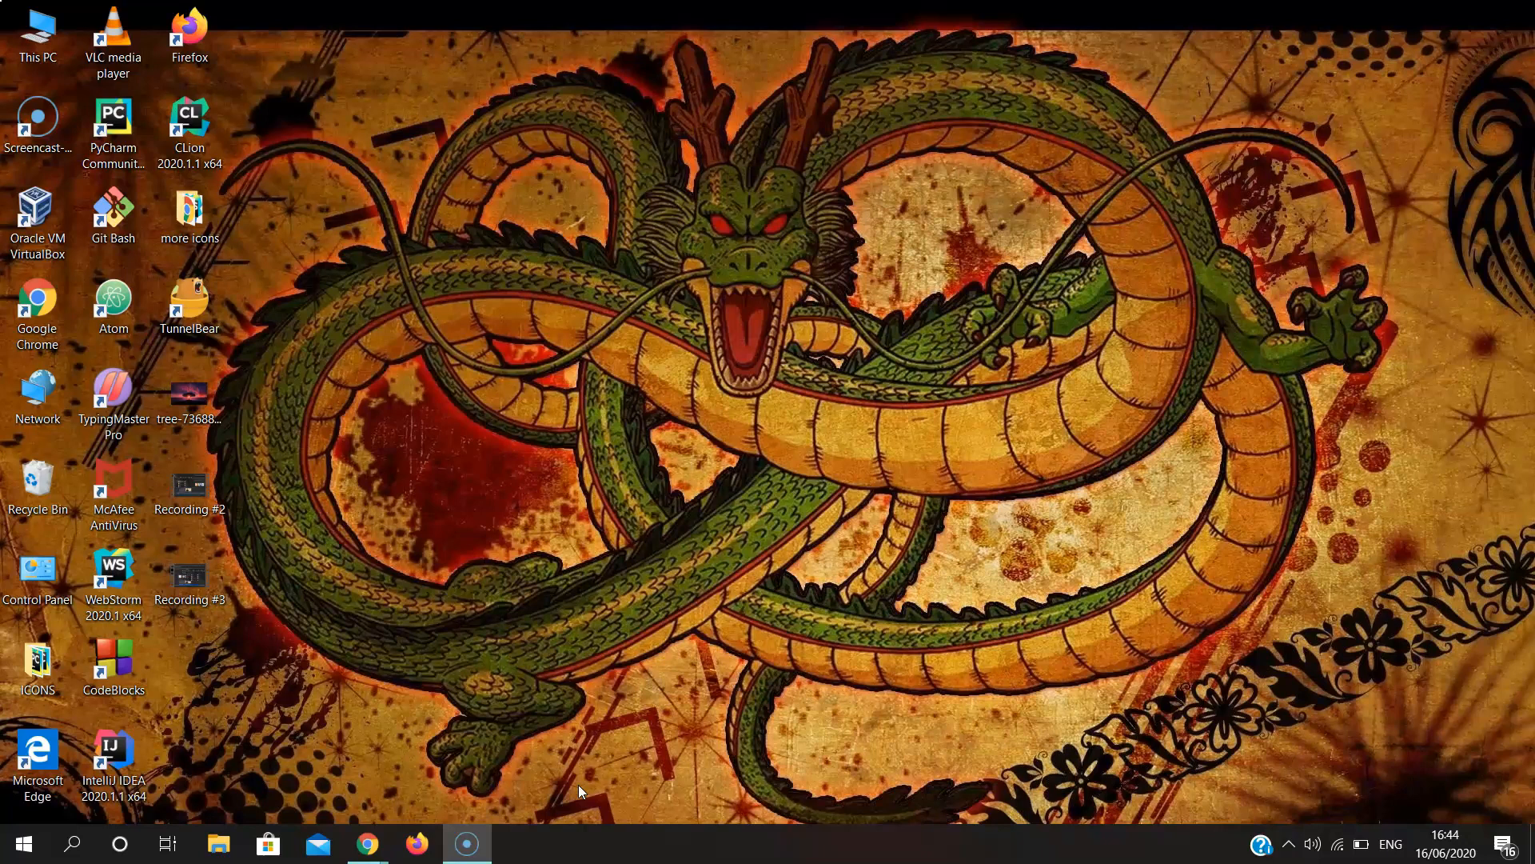
Open the temporary files folder with %temp% in the Run dialog, and delete everything in it
{"action": "left_click", "coordinate": [35, 850]}
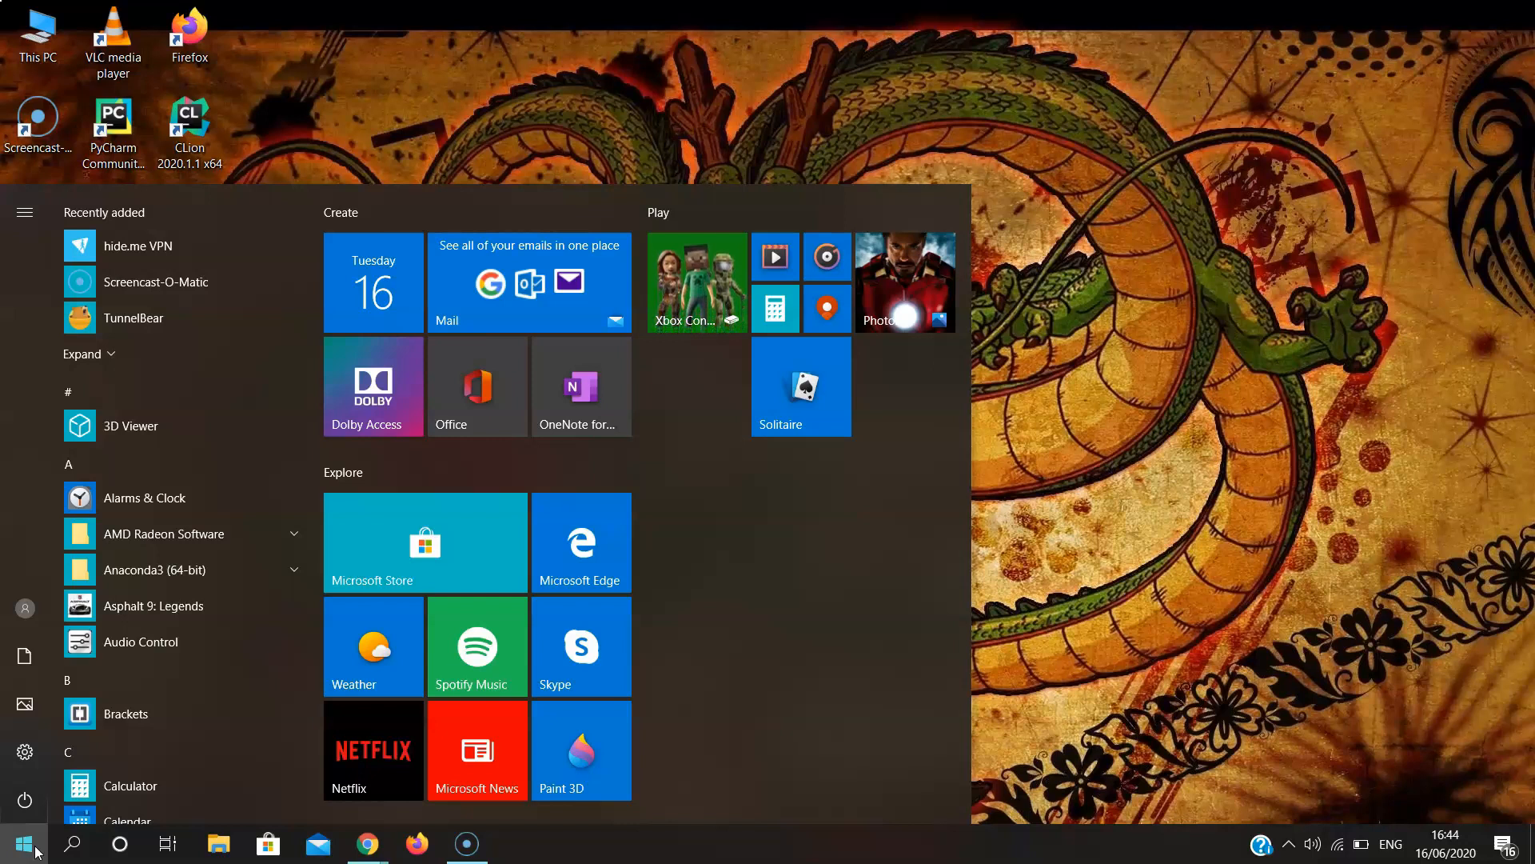
{"action": "type", "text": "run"}
{"action": "key", "text": "Return"}
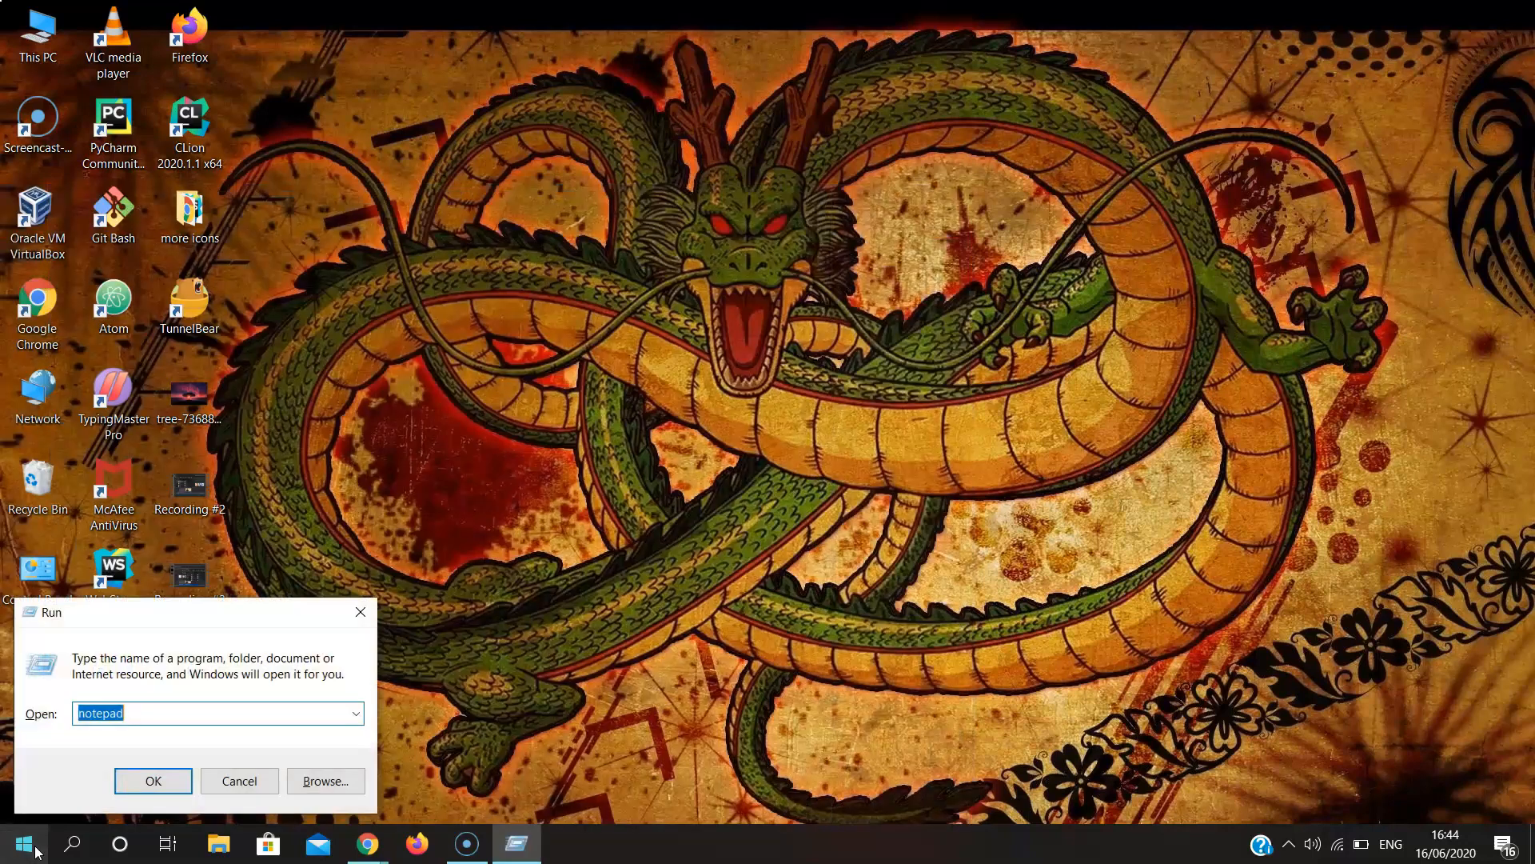
{"action": "type", "text": "%temp%"}
{"action": "key", "text": "Return"}
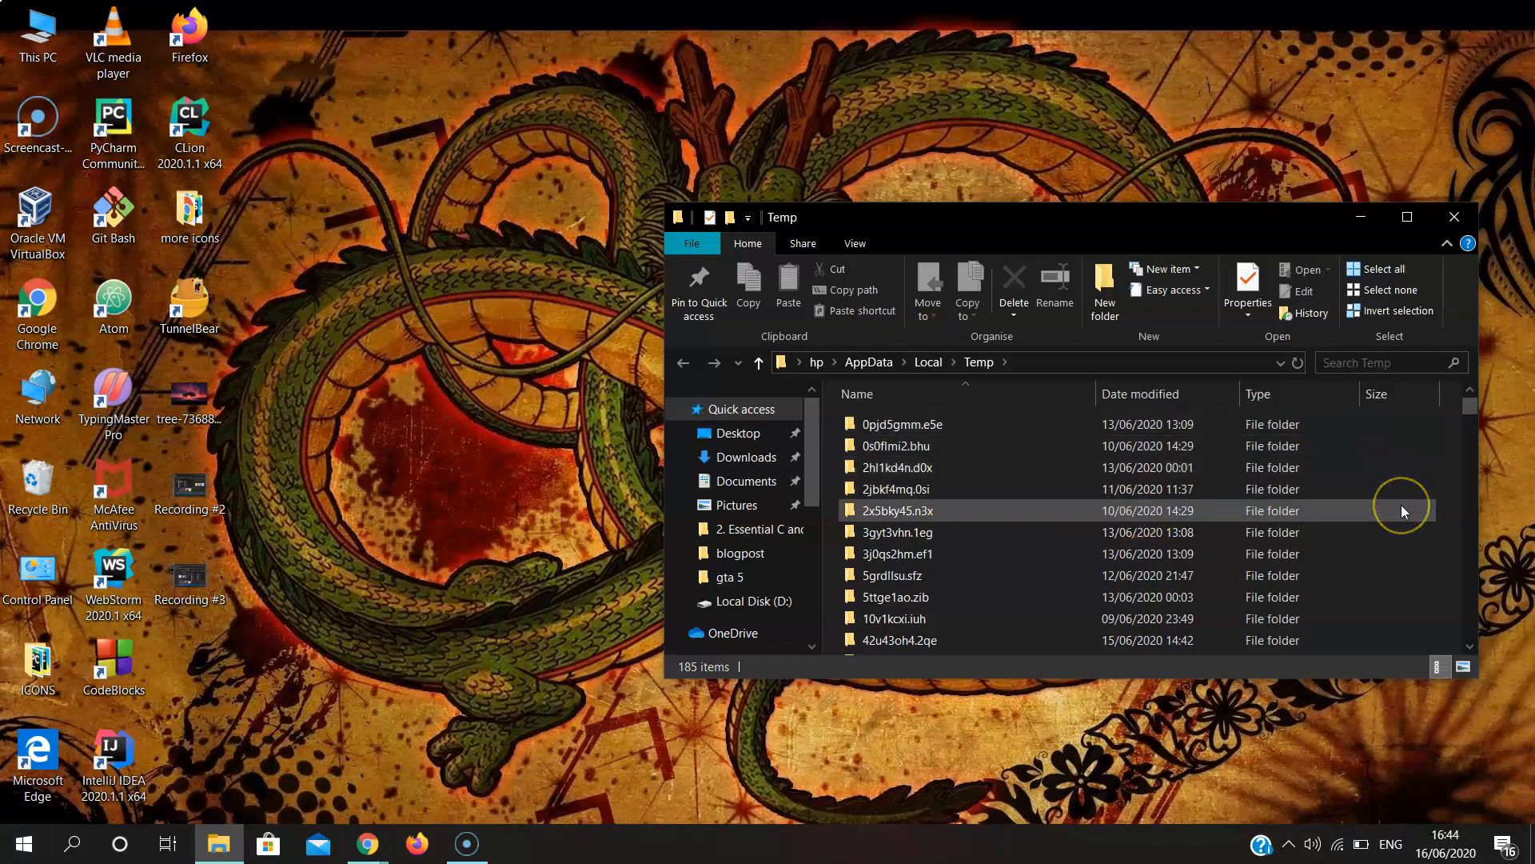
{"action": "key", "text": "ctrl+a"}
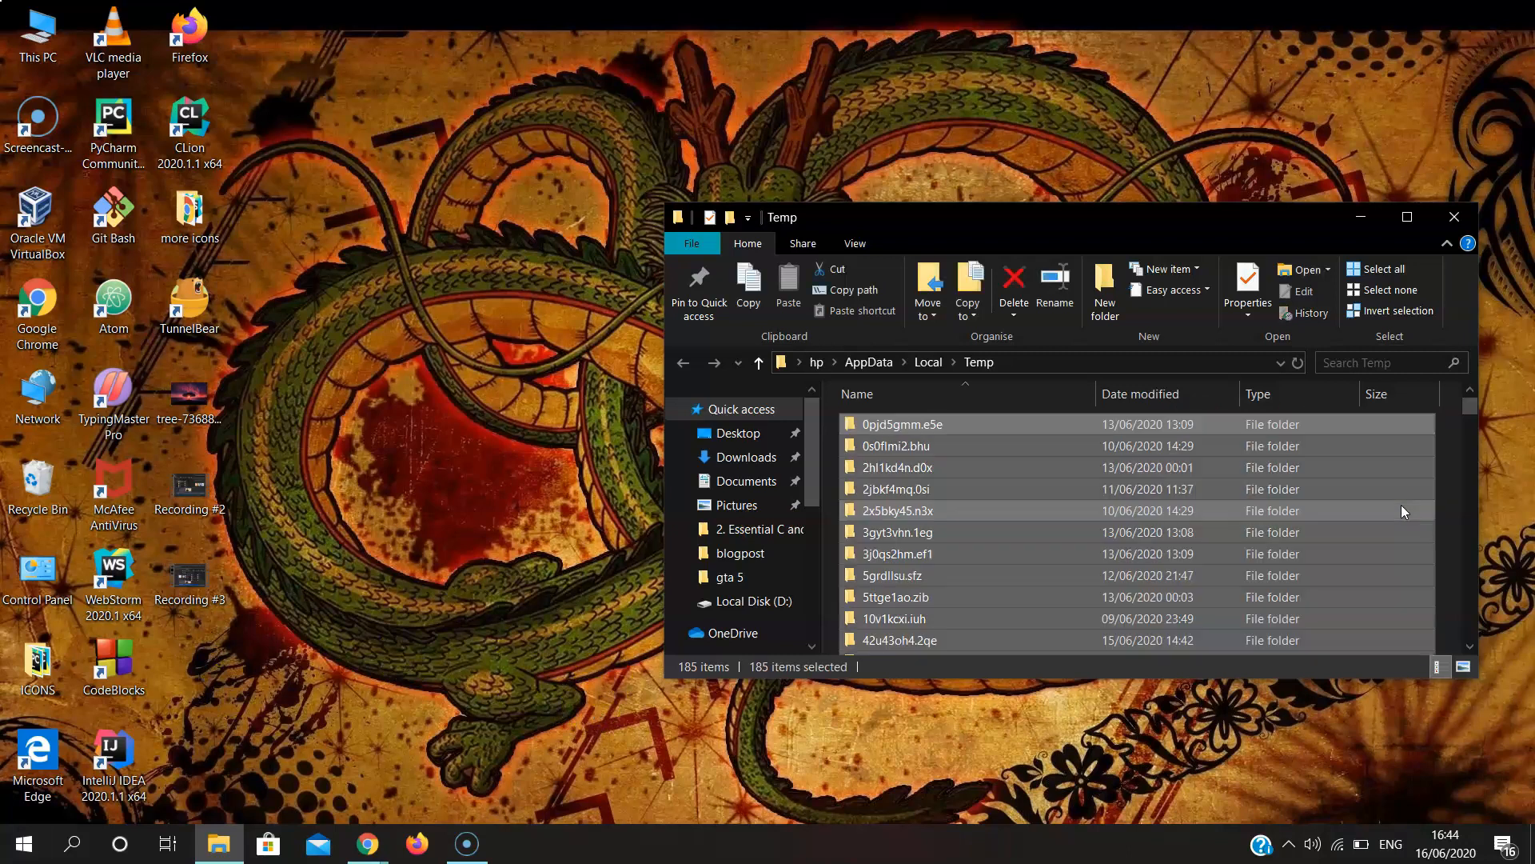
{"action": "key", "text": "Delete"}
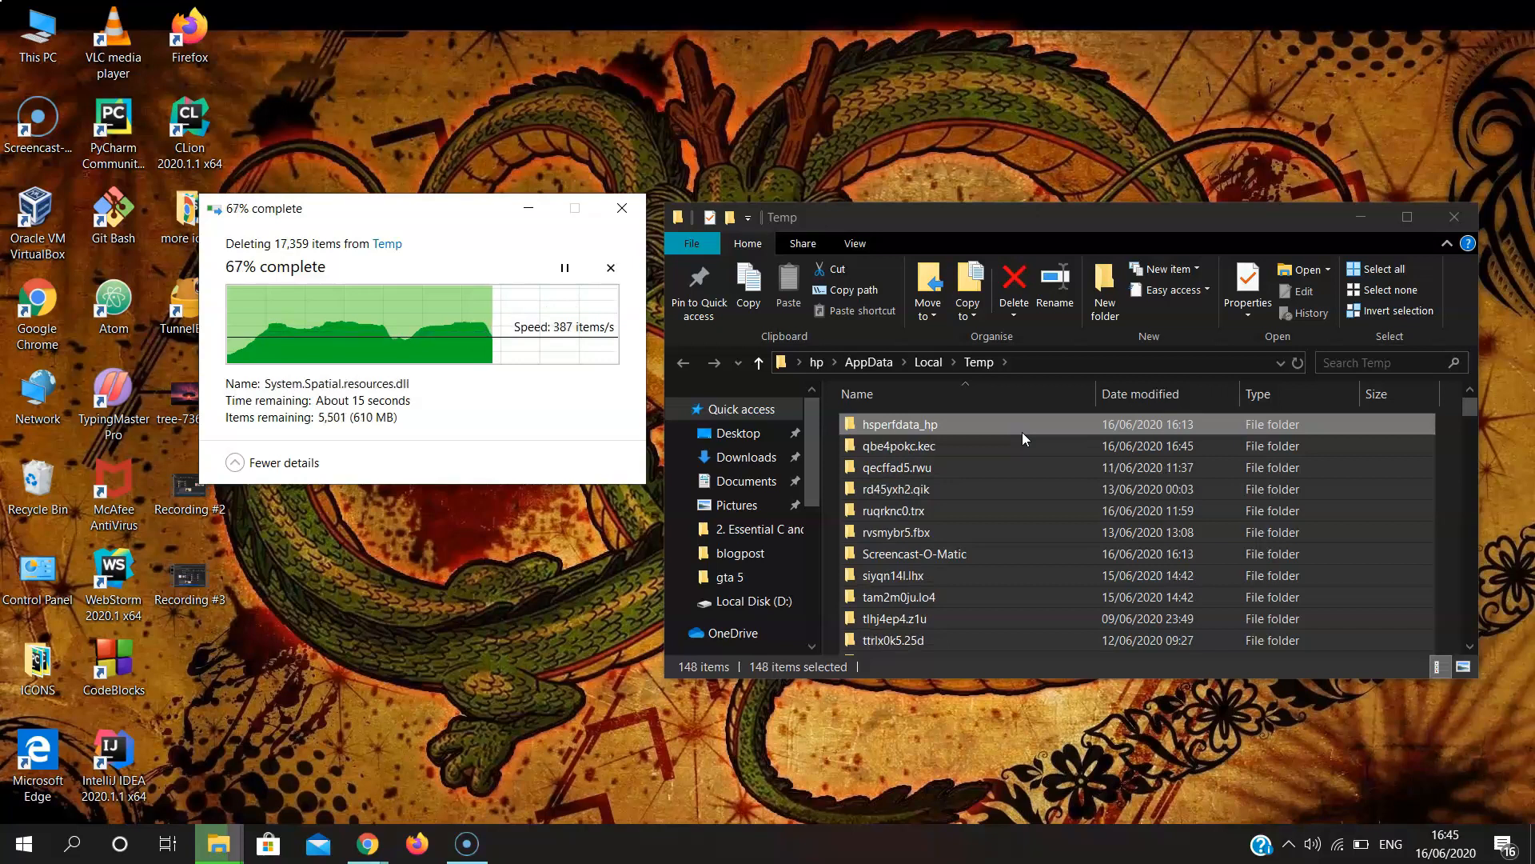
{"action": "left_click", "coordinate": [478, 851]}
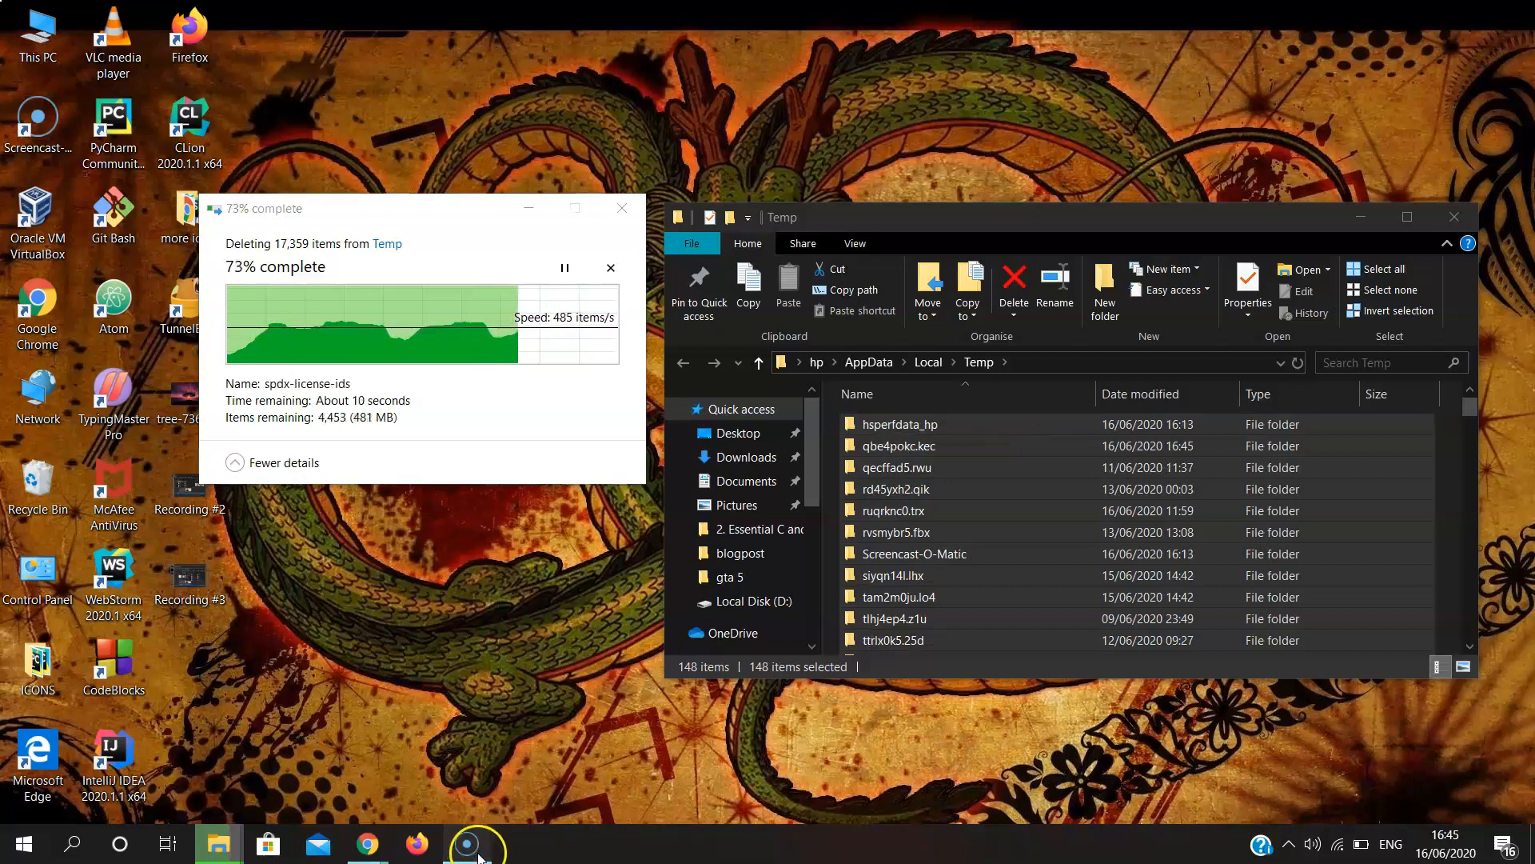